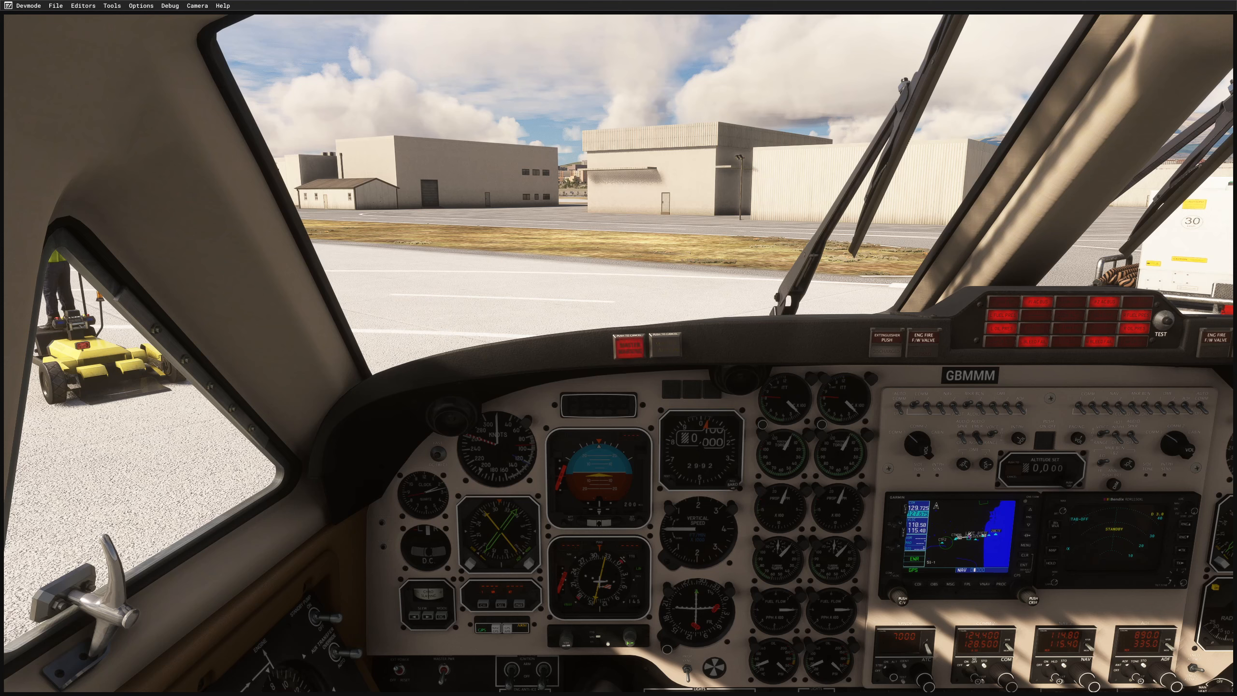
Switch to the Stream Deck app, choose the Stream Deck XL device and move the window toward the middle of the screen
key(alt+Tab)
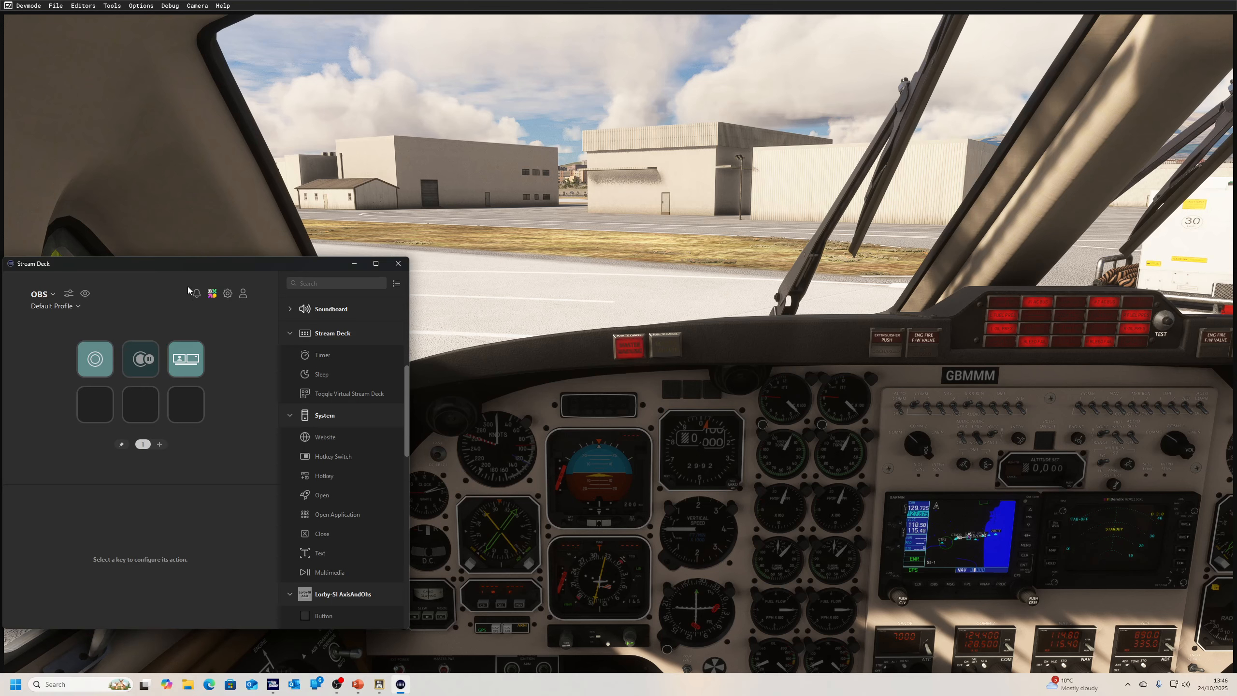
click(43, 294)
click(59, 316)
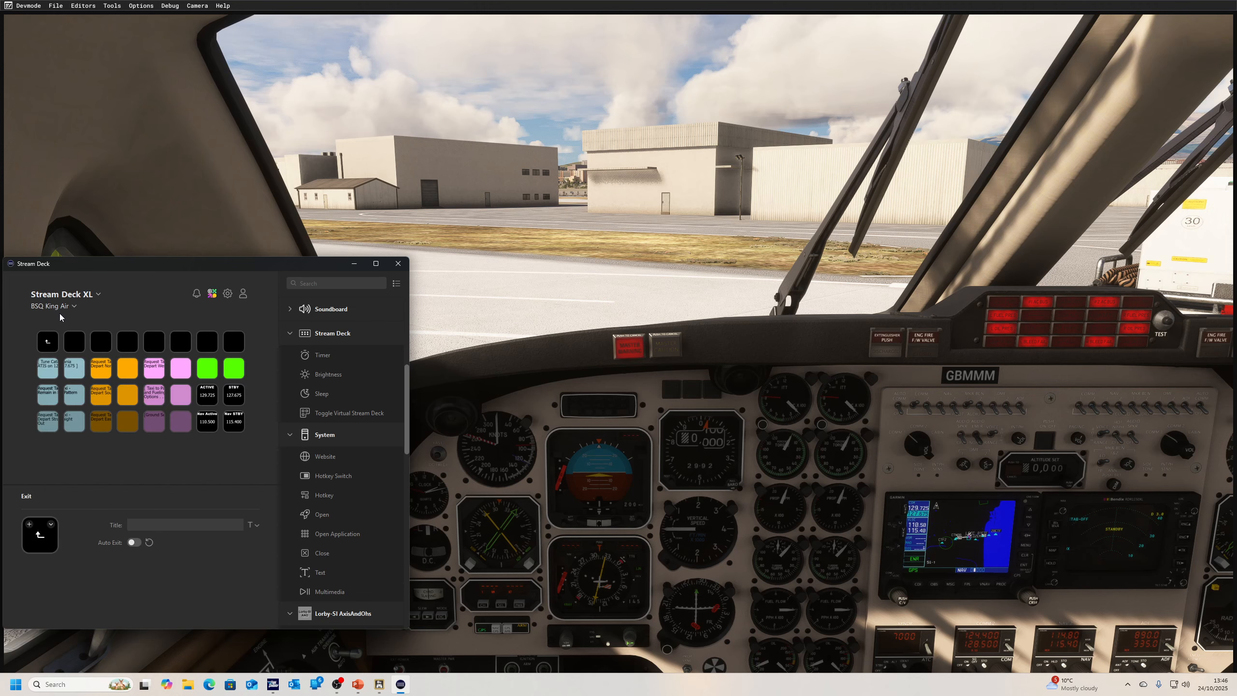
drag(183, 267, 454, 182)
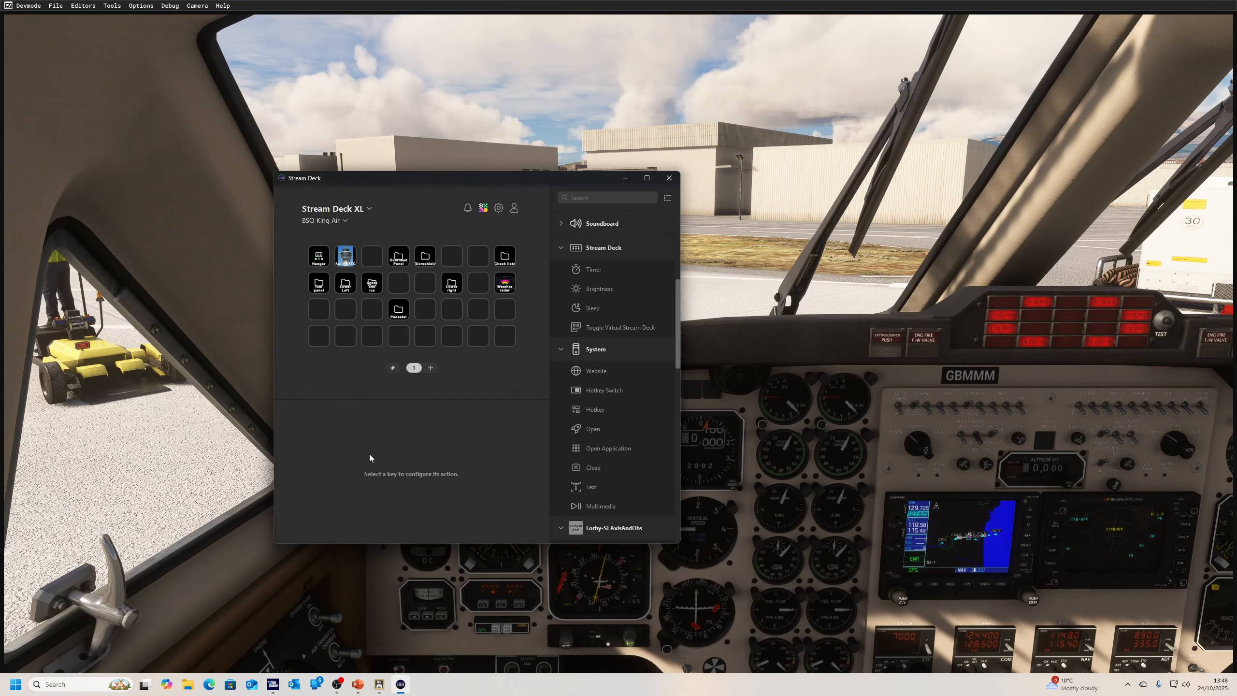
Add a new virtual Stream Deck device and place its floating key pad over the cockpit's upper left wall
click(345, 223)
click(296, 229)
click(369, 210)
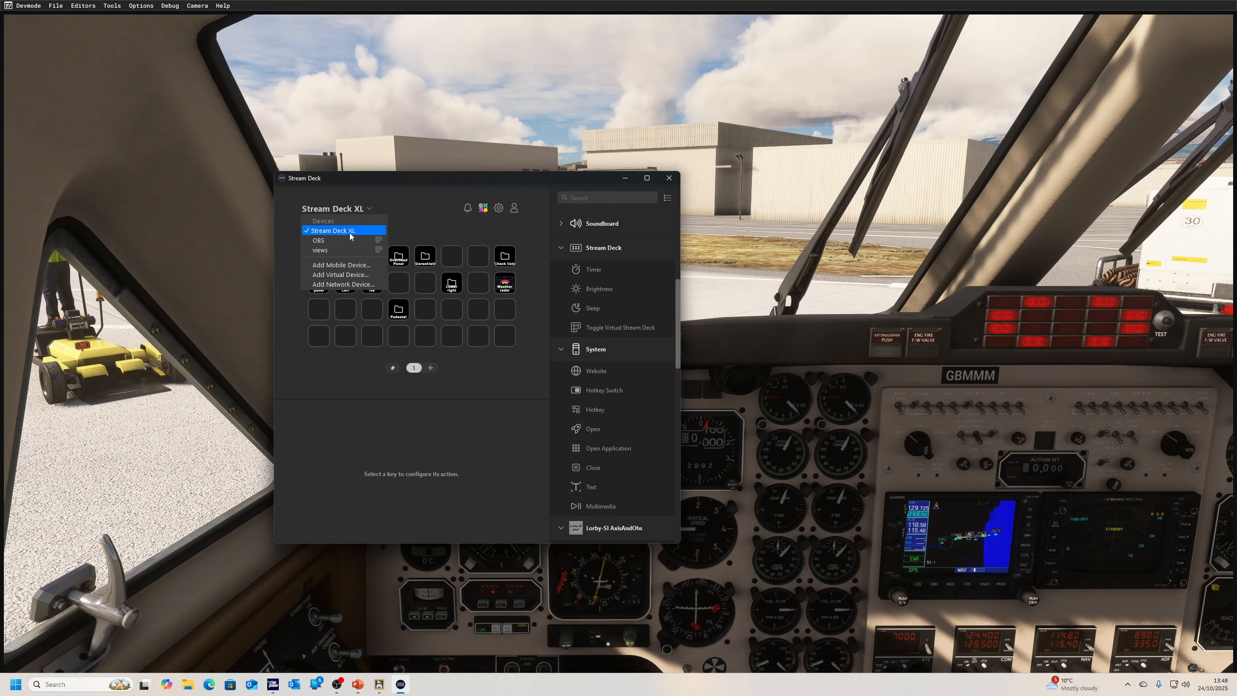
click(345, 276)
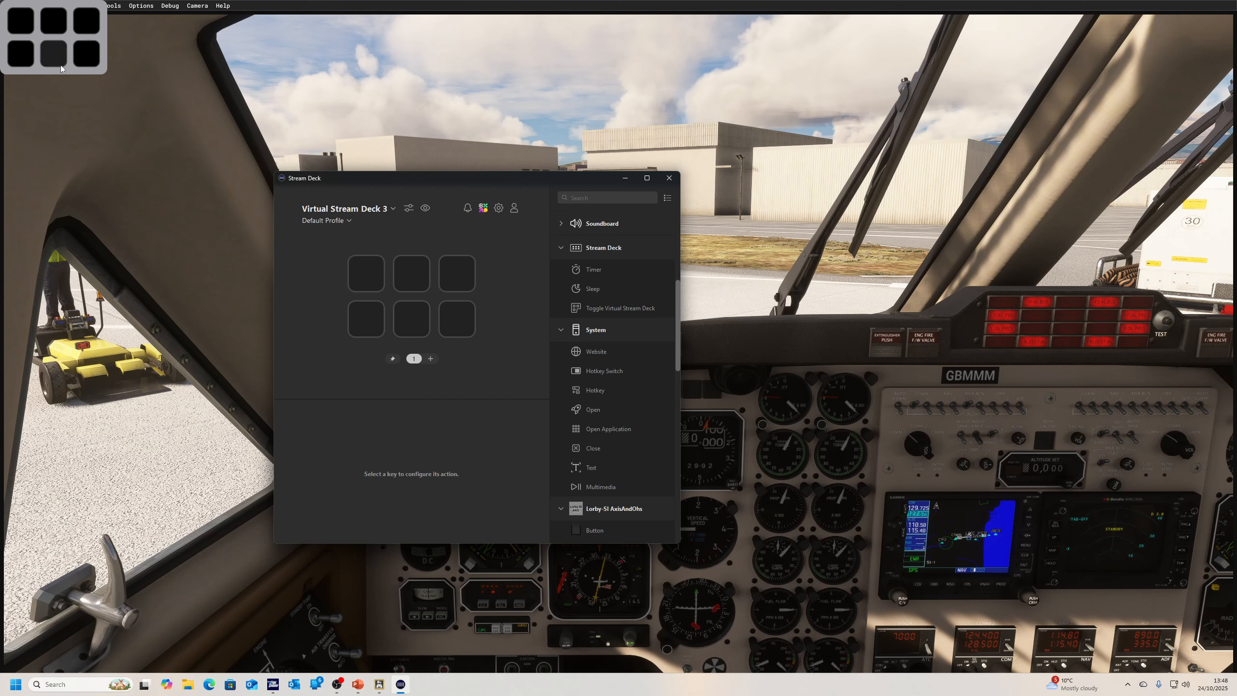
drag(60, 72, 146, 189)
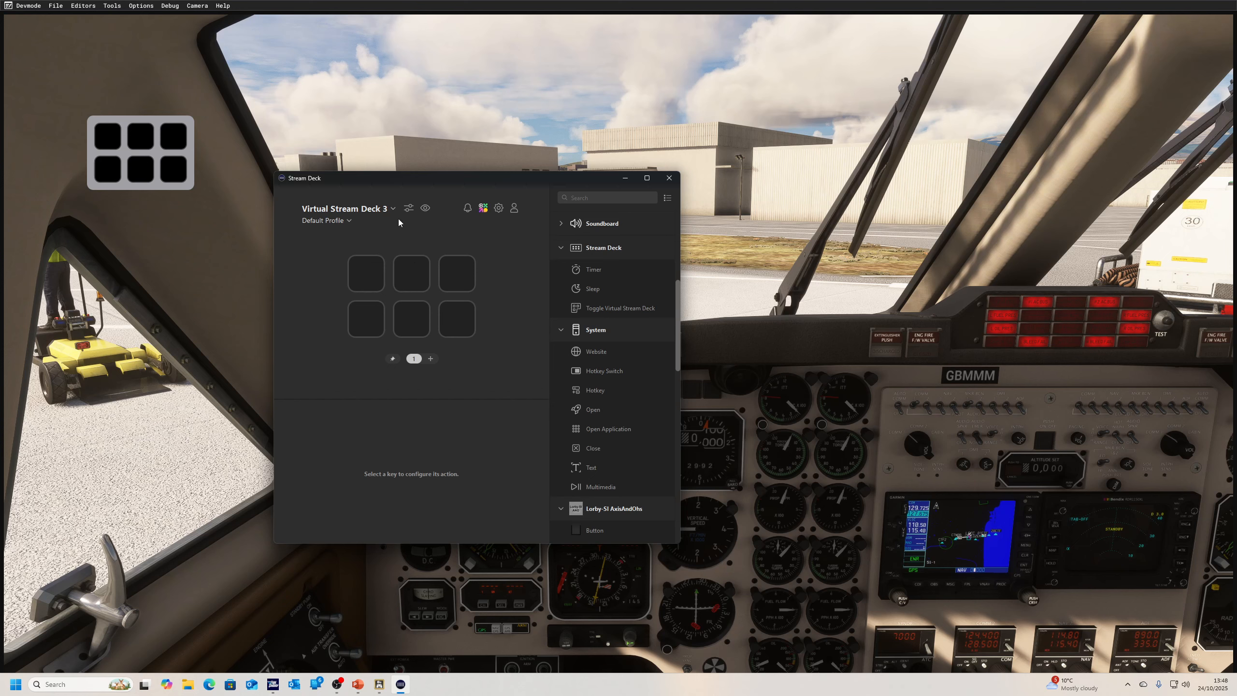
Set the new virtual deck's layout to 4 rows and 8 columns
click(410, 209)
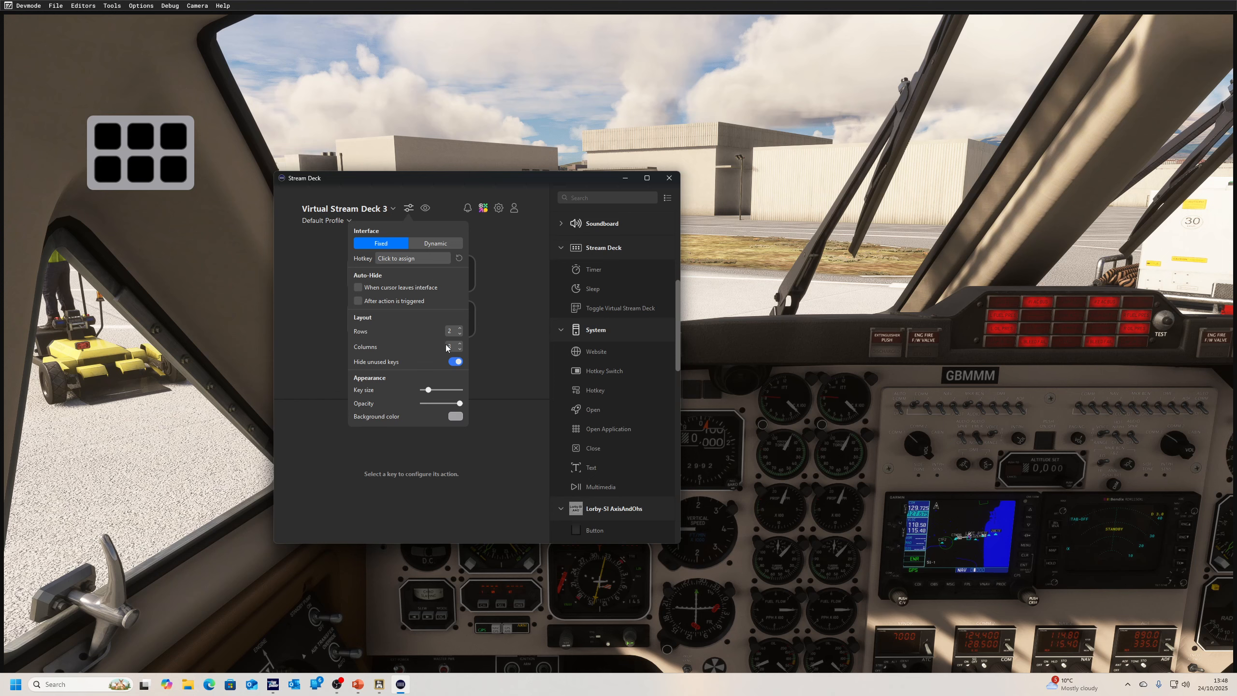
scroll(453, 331, up, 1)
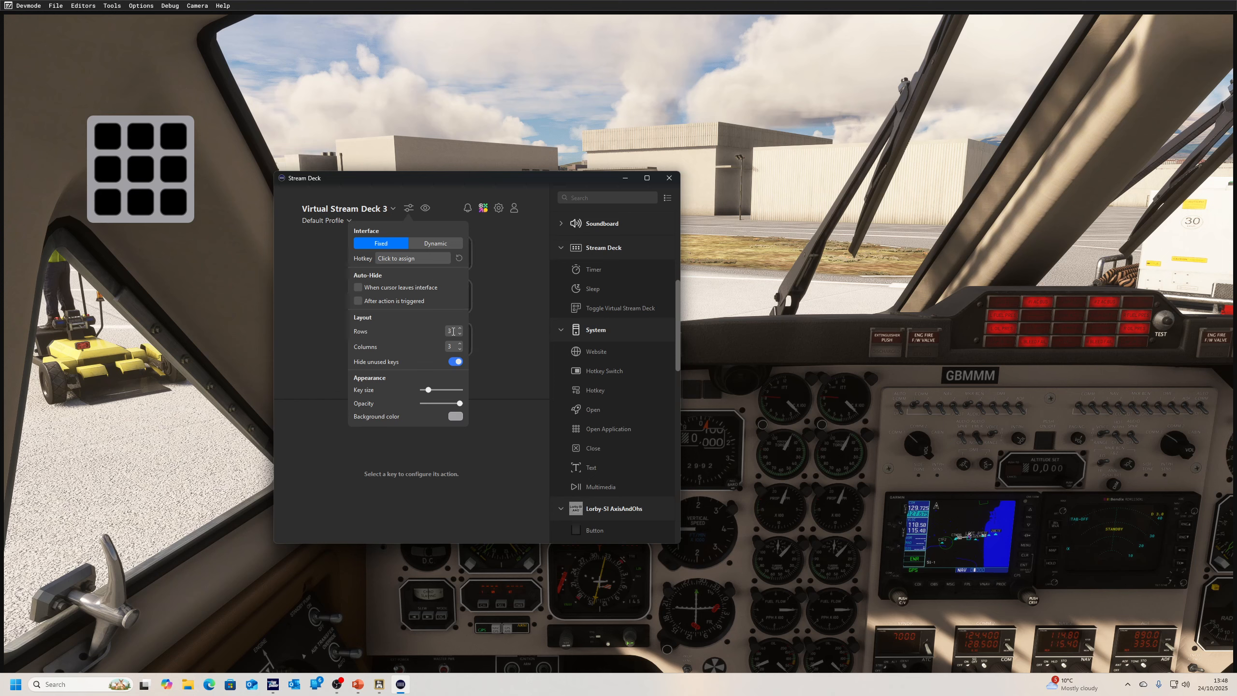
scroll(453, 331, up, 1)
scroll(454, 346, up, 2)
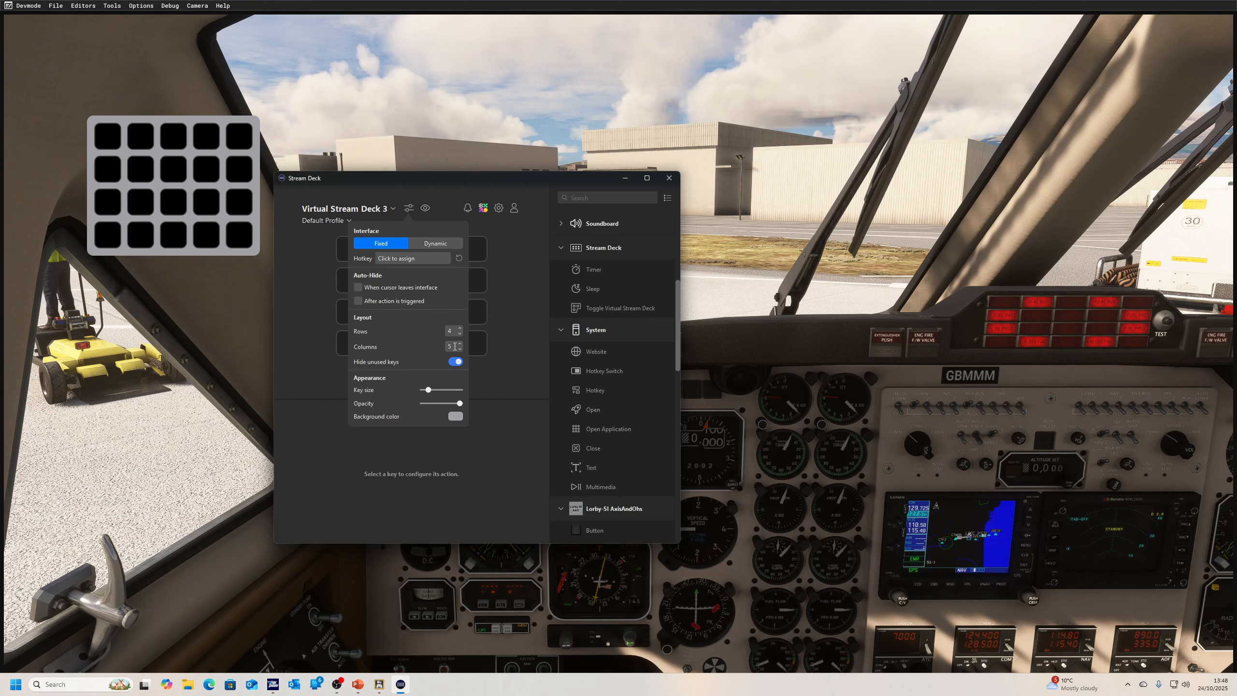
scroll(454, 347, up, 2)
scroll(454, 347, up, 1)
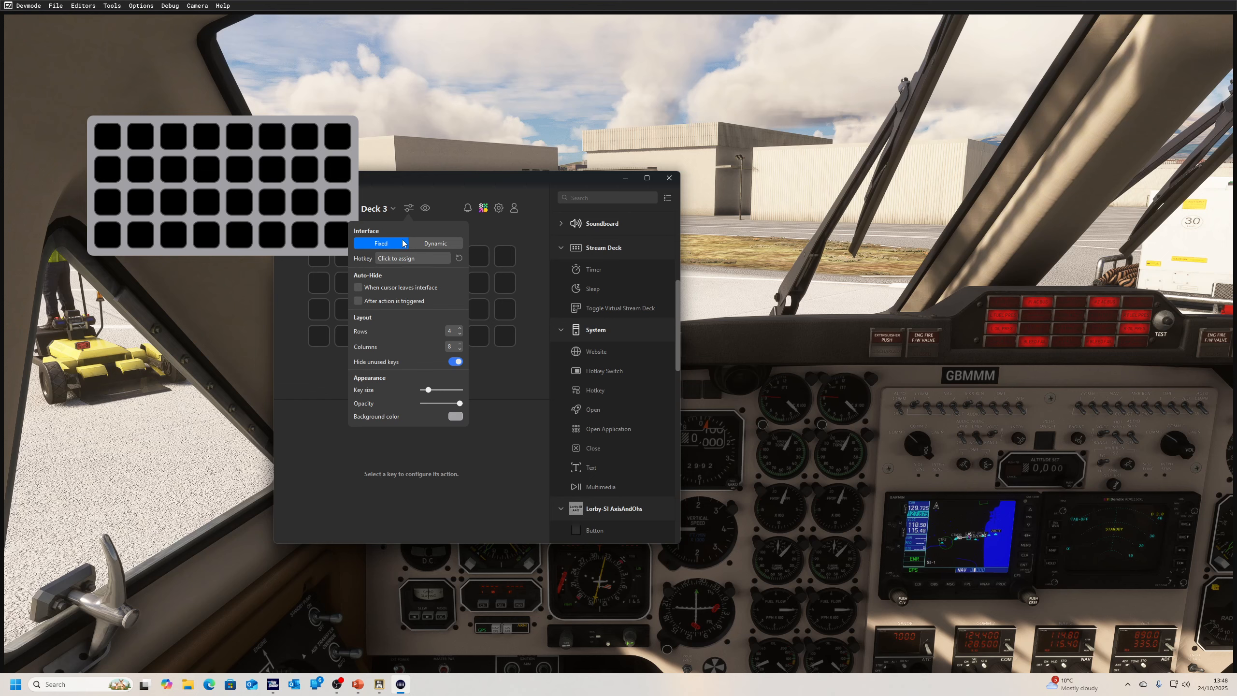
Assign Ctrl+Alt+A as the virtual deck's hotkey and test hiding and showing the deck with it
click(420, 262)
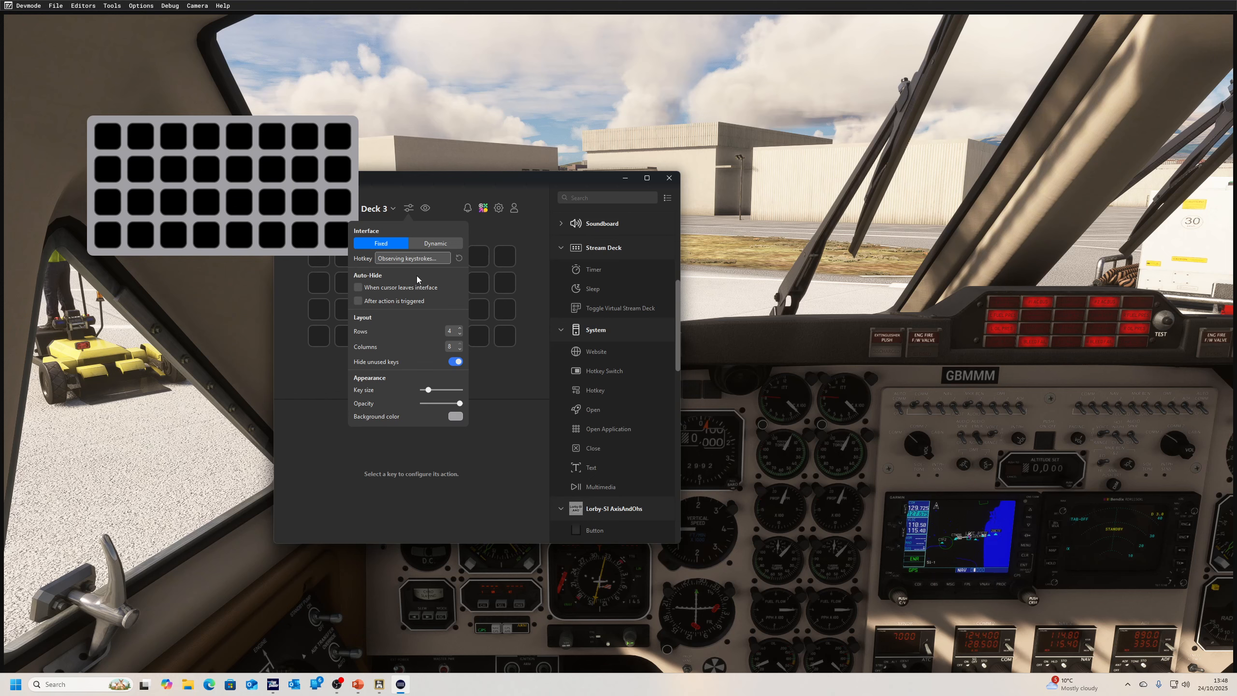
key(ctrl+alt)
key(ctrl+alt+a)
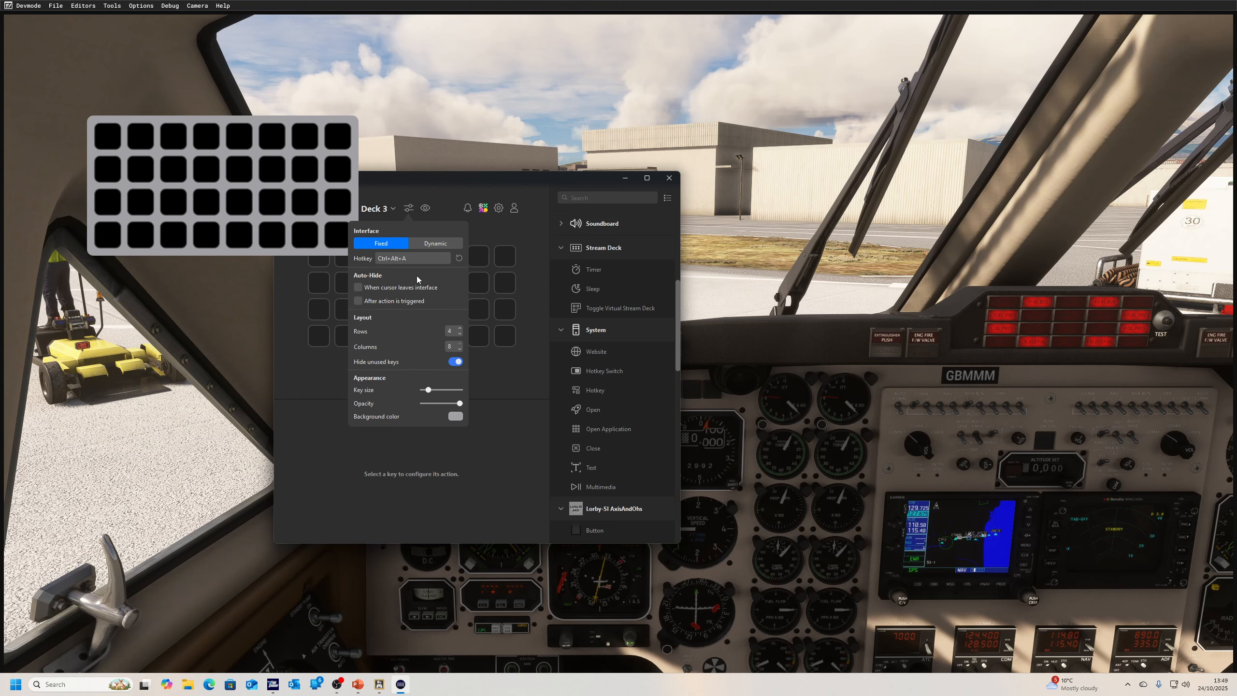
key(ctrl+alt+a)
key(ctrl+alt+a)
key(ctrl+alt+a)
key(ctrl+alt+a)
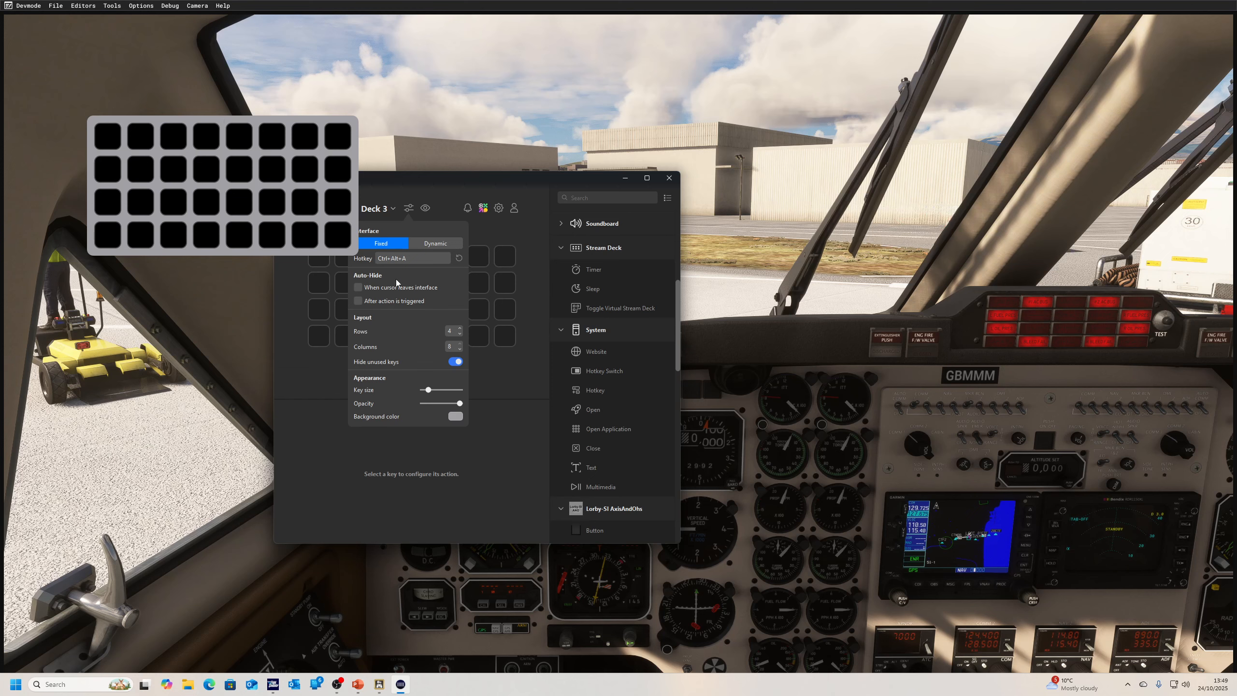
click(516, 439)
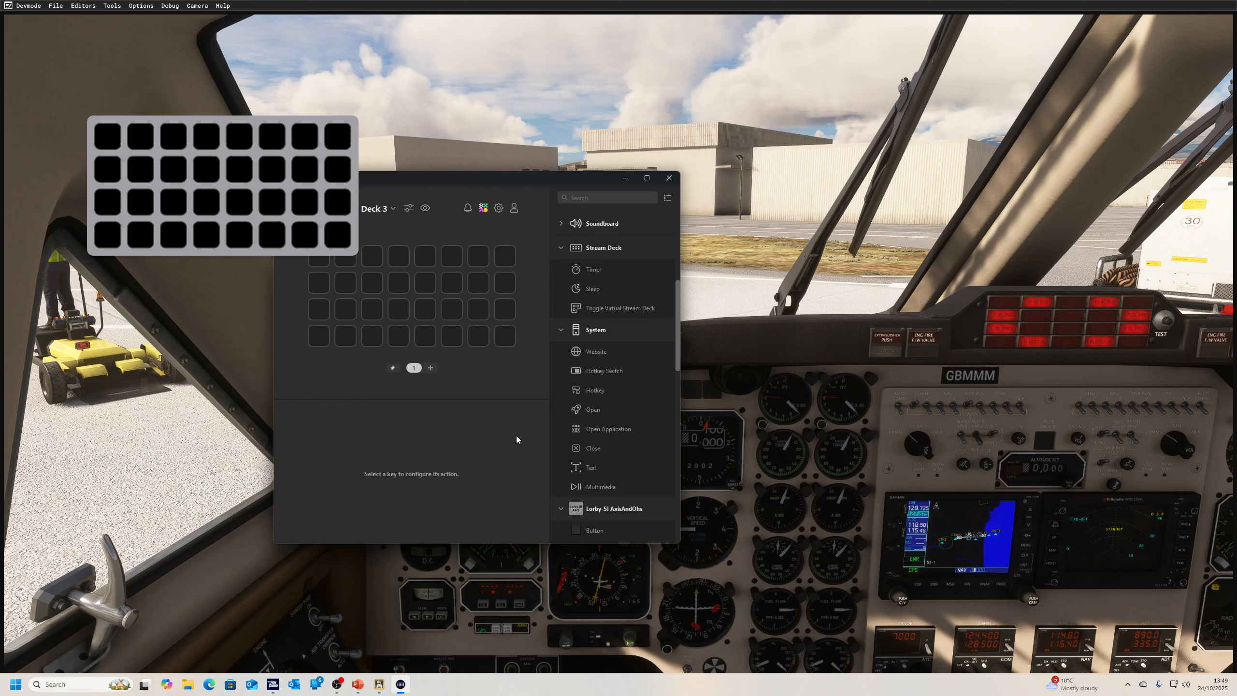
Add a Hotkey Switch action to the virtual deck's first key and a Hotkey action to the second key
drag(568, 374, 323, 267)
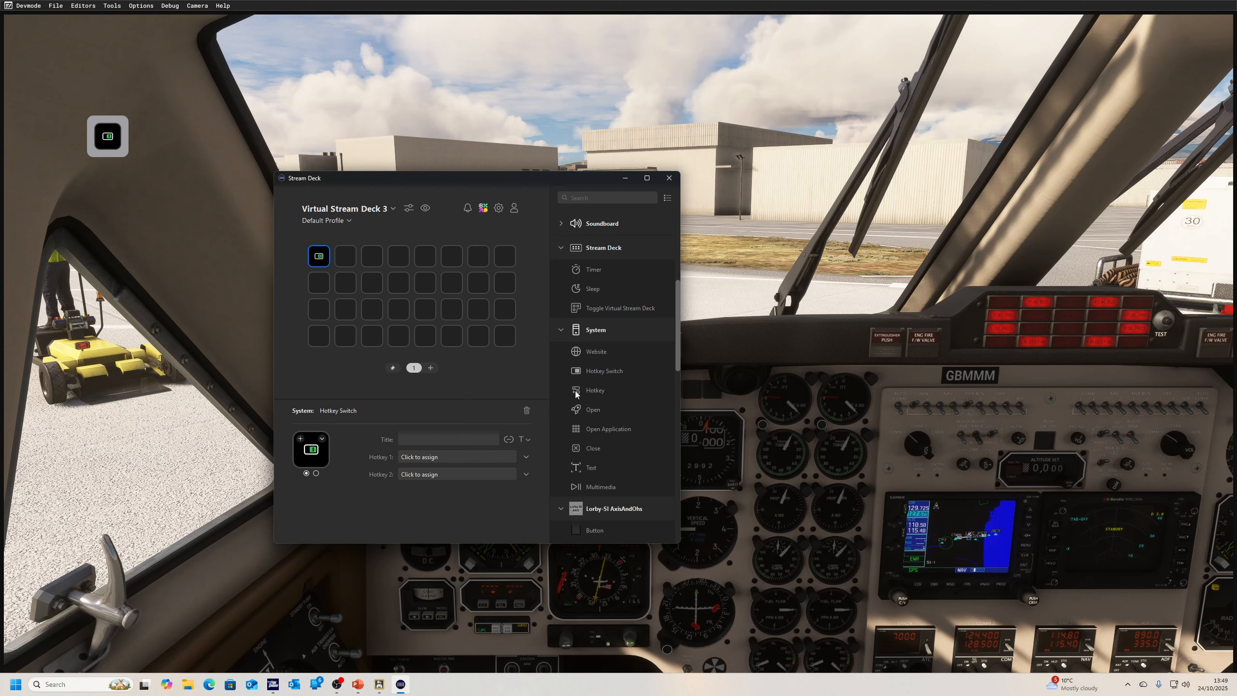
drag(576, 392, 346, 256)
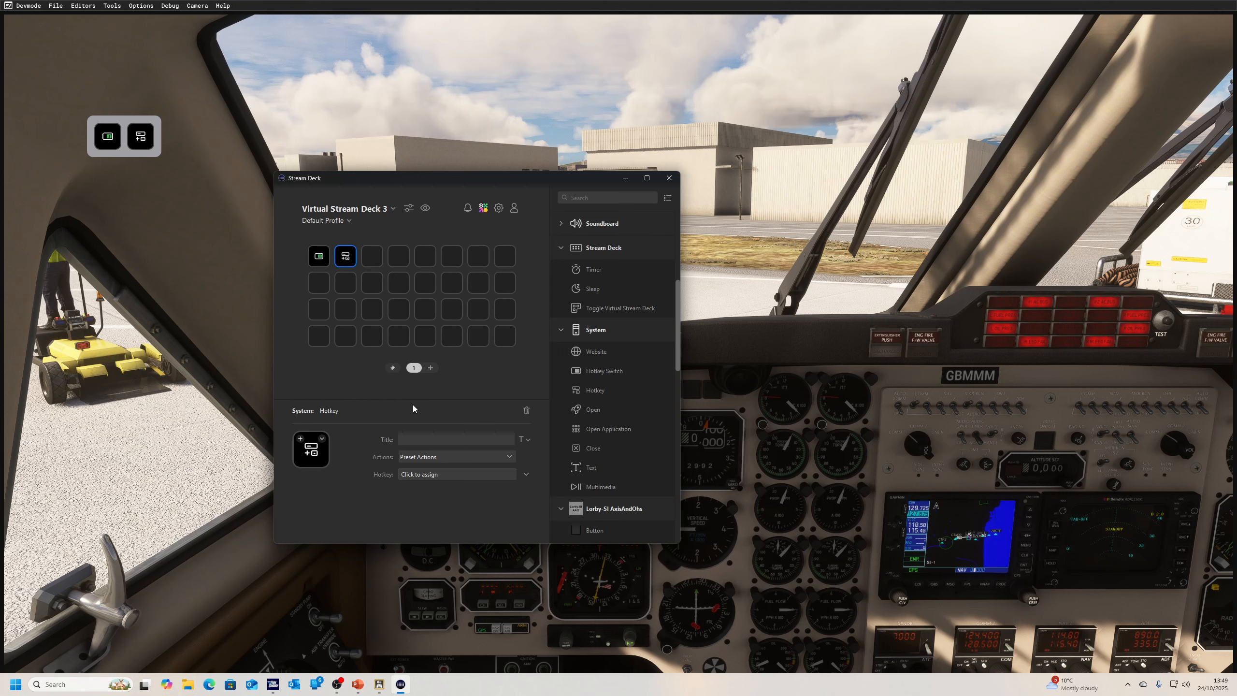
Slightly enlarge the virtual deck's key size and lower its opacity to make it semi-transparent
click(409, 207)
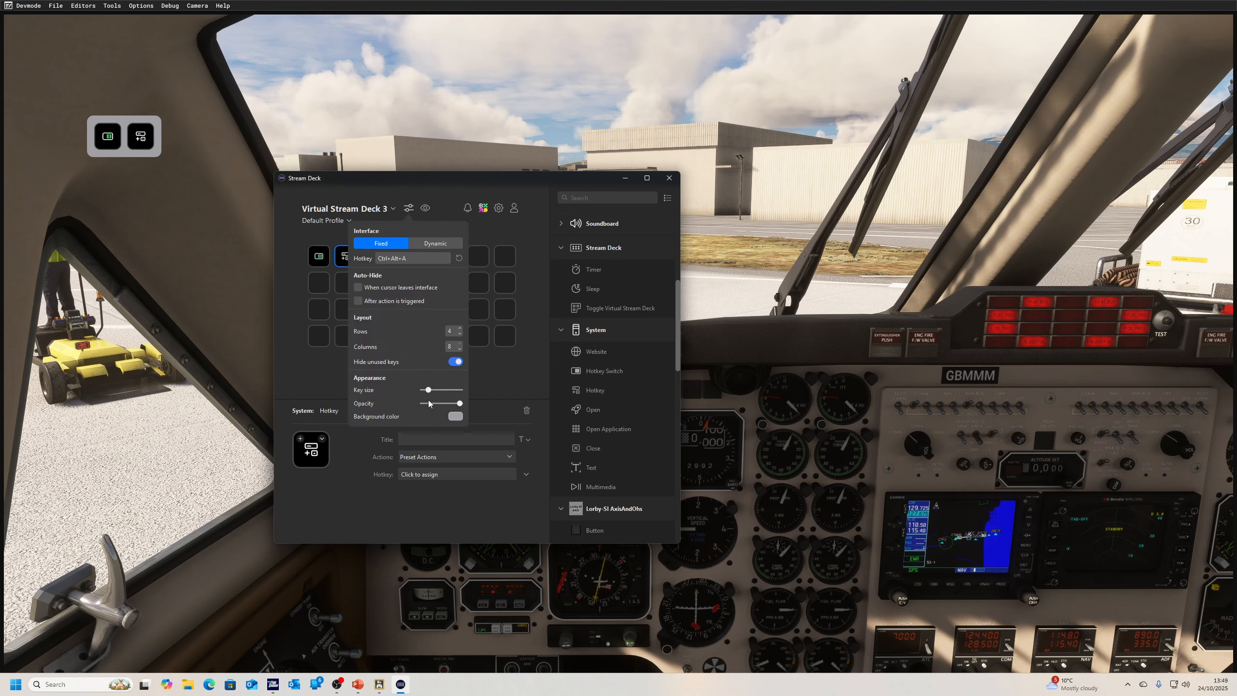
mouse_move(428, 390)
mouse_down()
mouse_move(451, 390)
mouse_move(423, 396)
mouse_move(451, 407)
mouse_move(439, 408)
mouse_up()
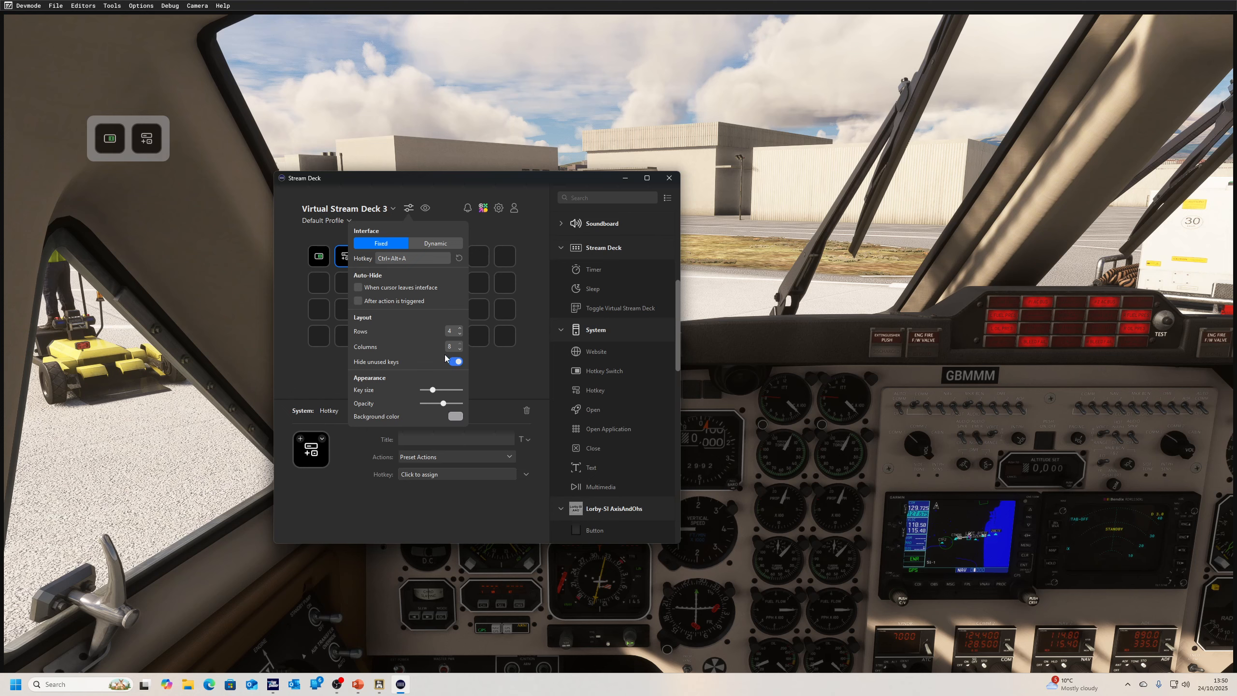
click(427, 181)
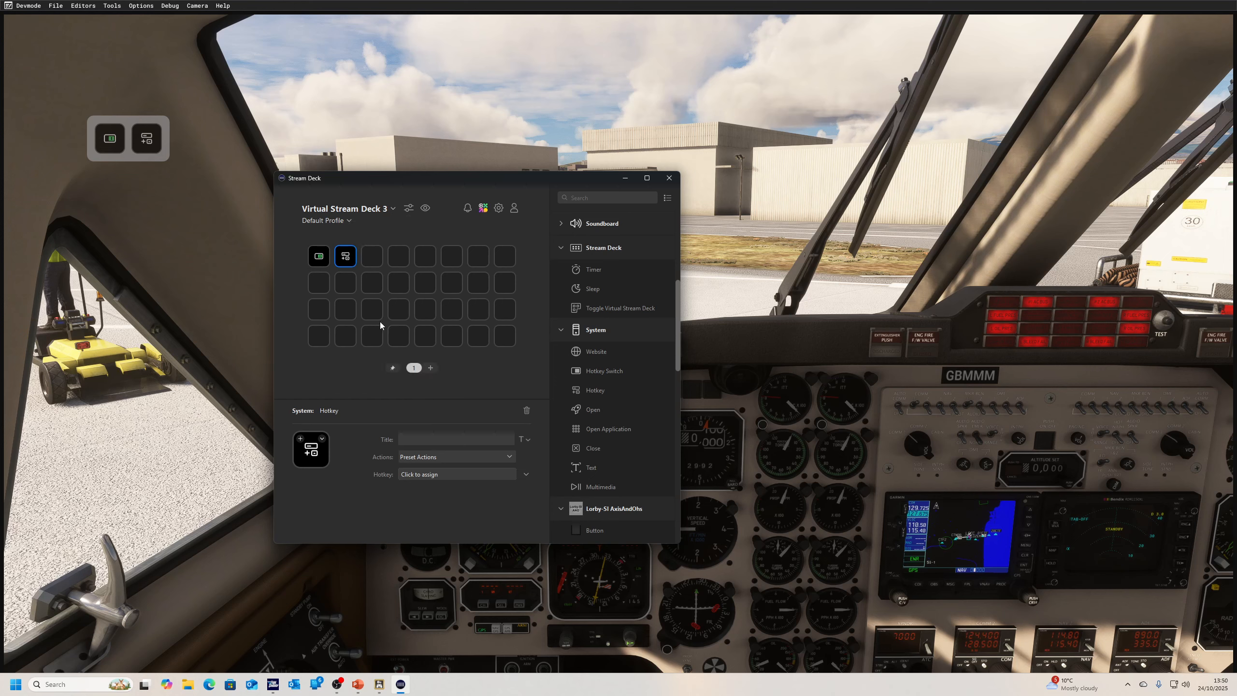
Delete the Hotkey and Hotkey Switch actions from the virtual deck's first two keys
key(Delete)
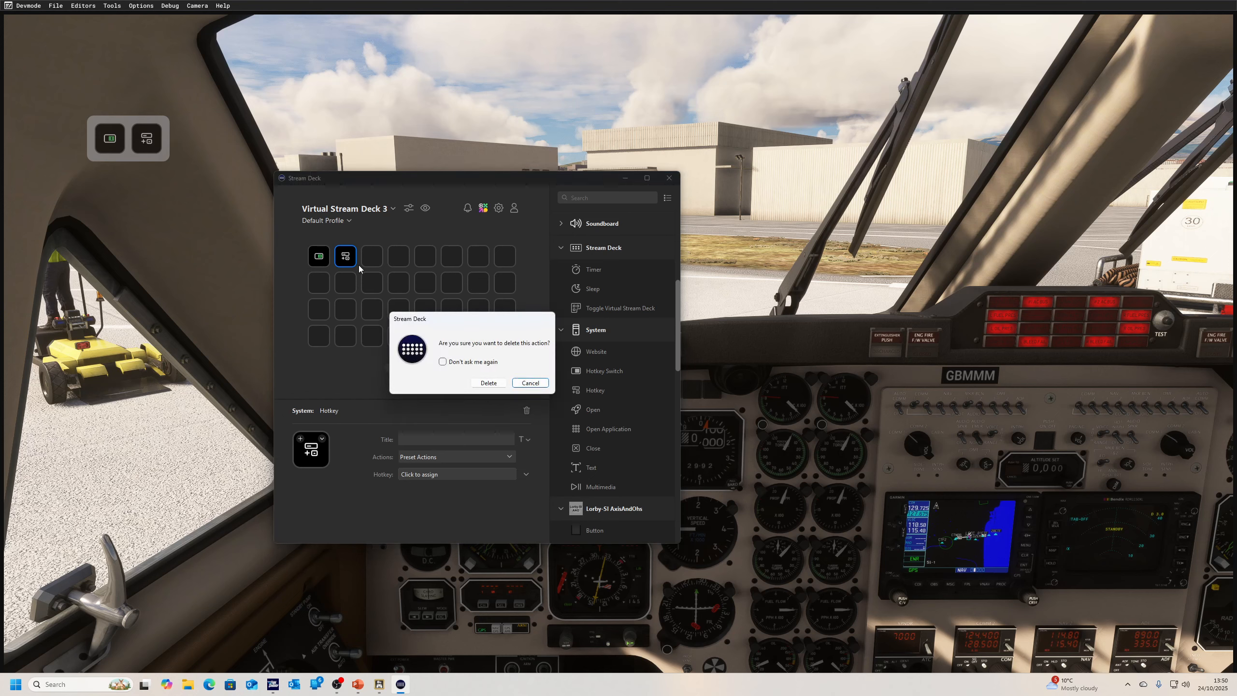
click(489, 383)
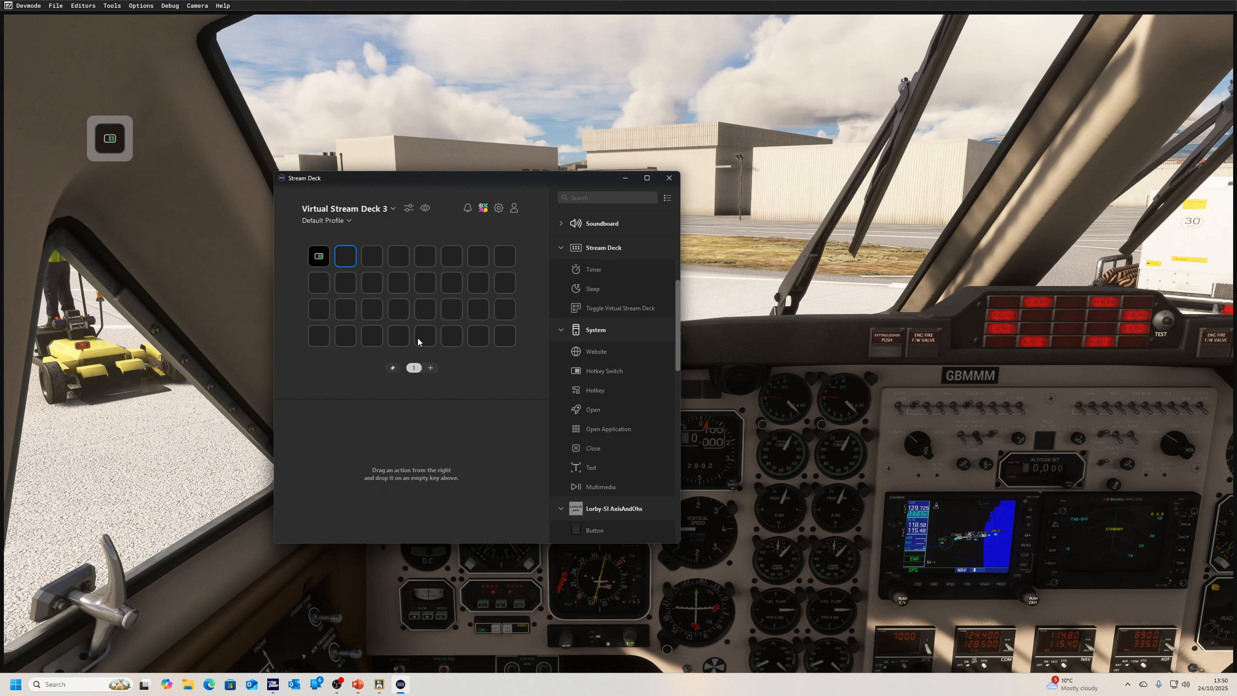
click(318, 260)
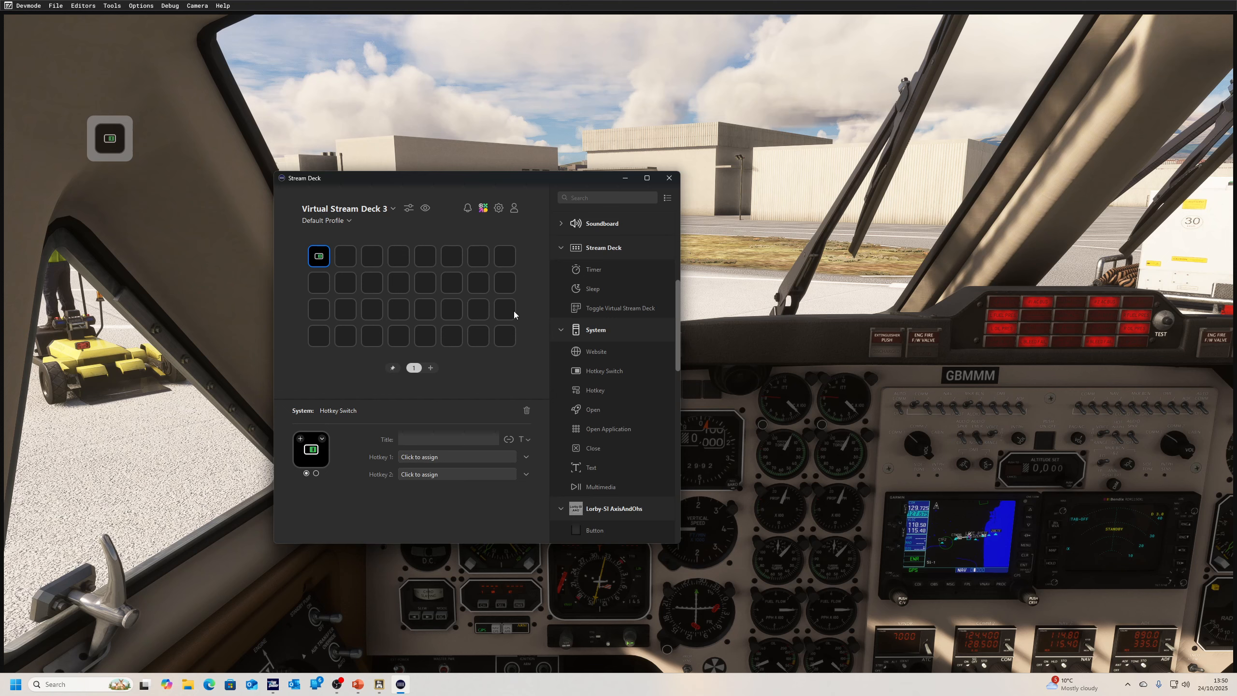
key(Delete)
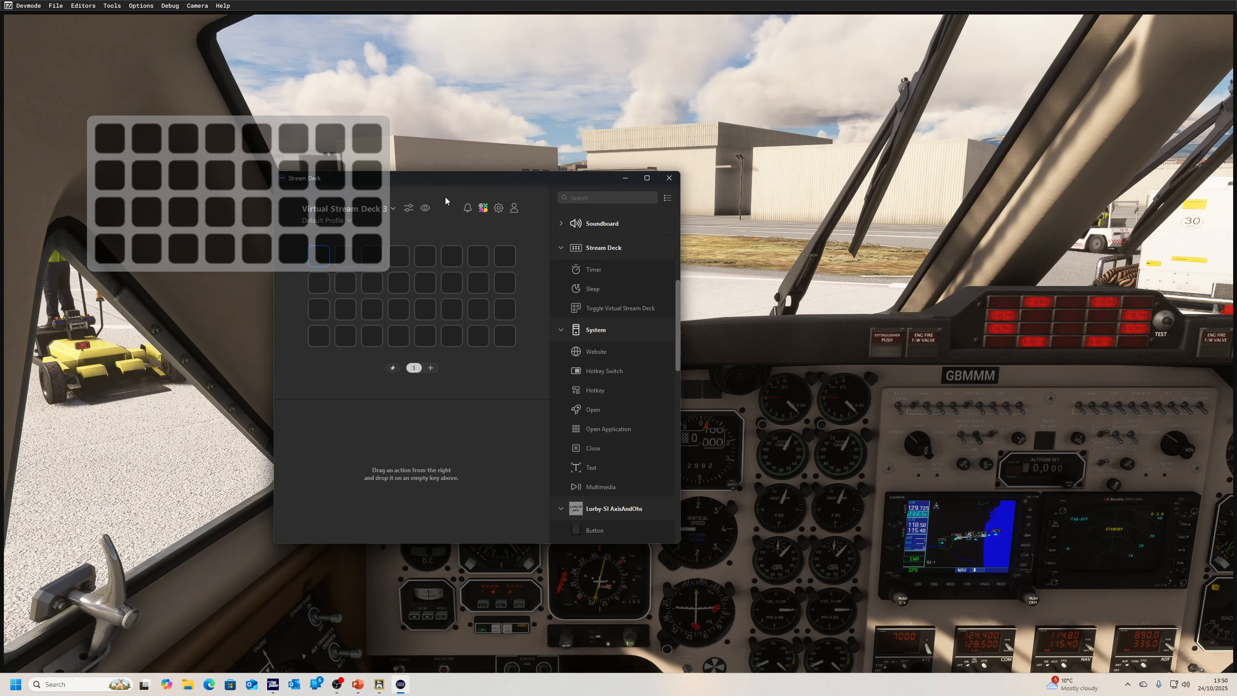
Copy the Active ATC folder key from the Stream Deck XL's BSQ King Air profile
drag(438, 180, 515, 245)
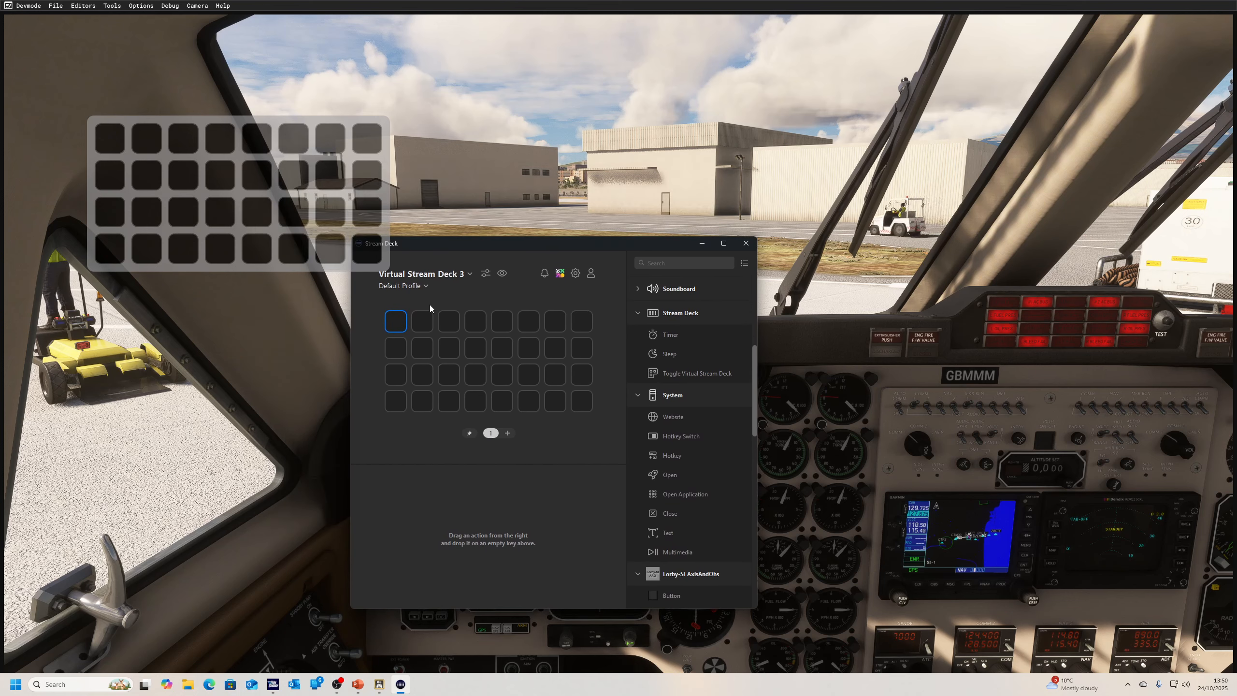
click(470, 280)
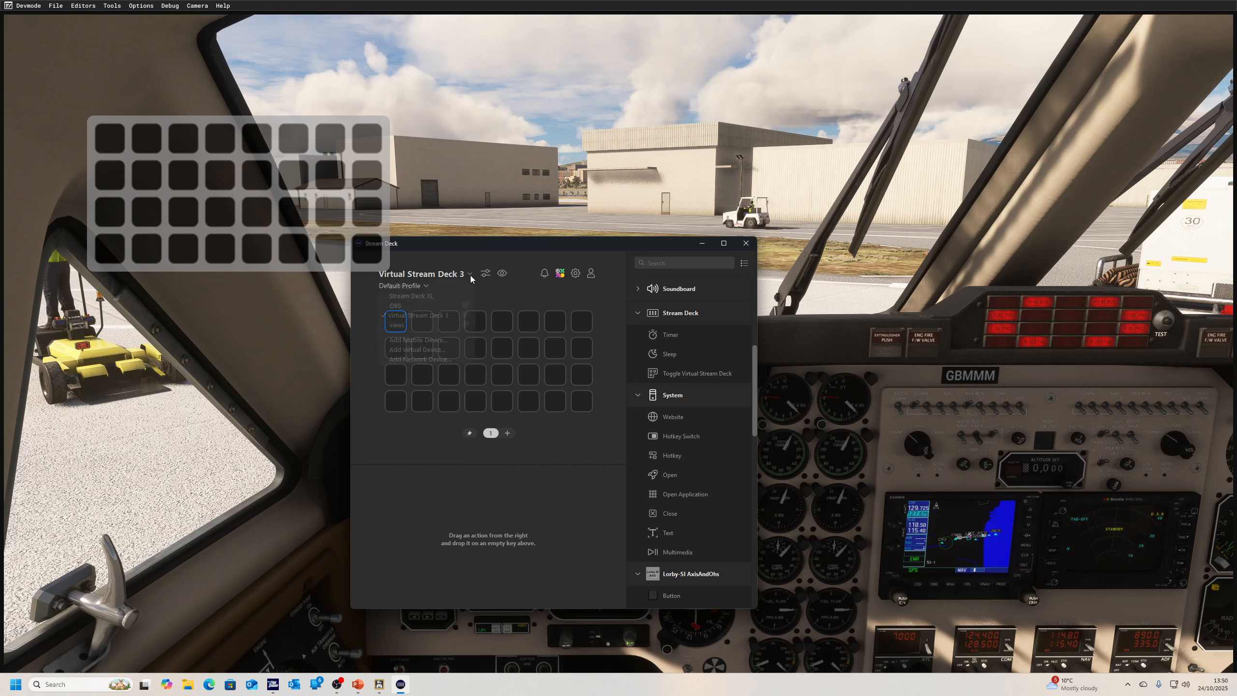
click(434, 361)
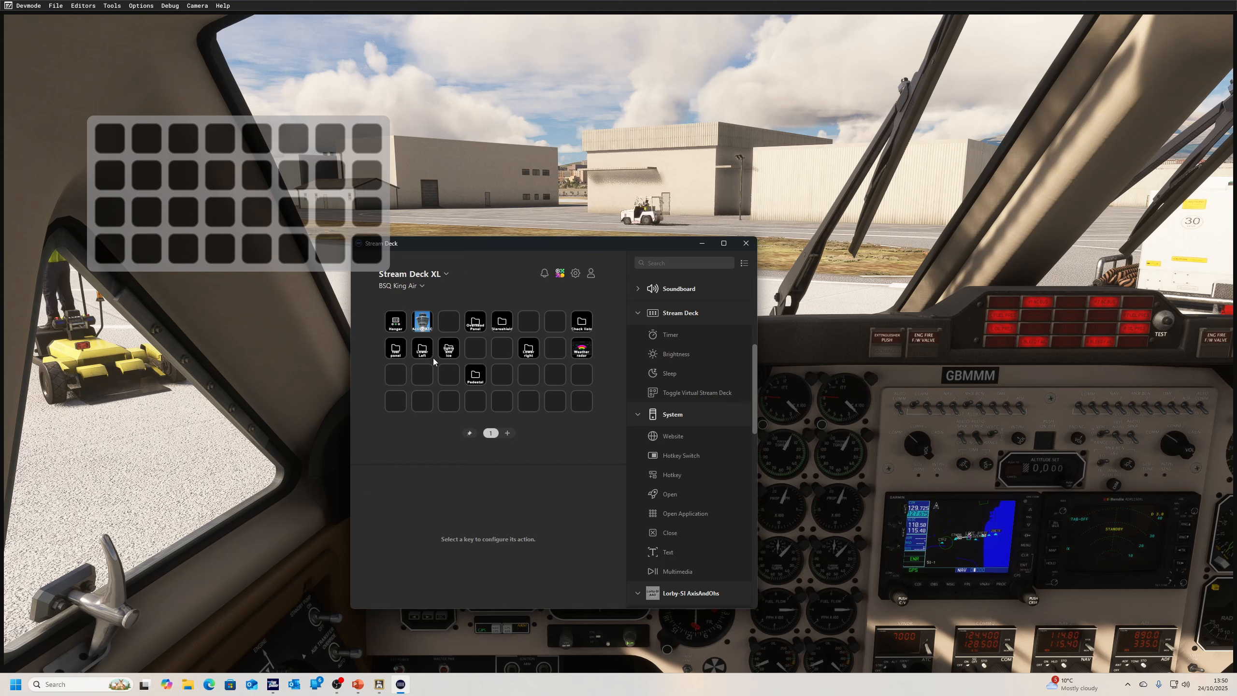
click(422, 327)
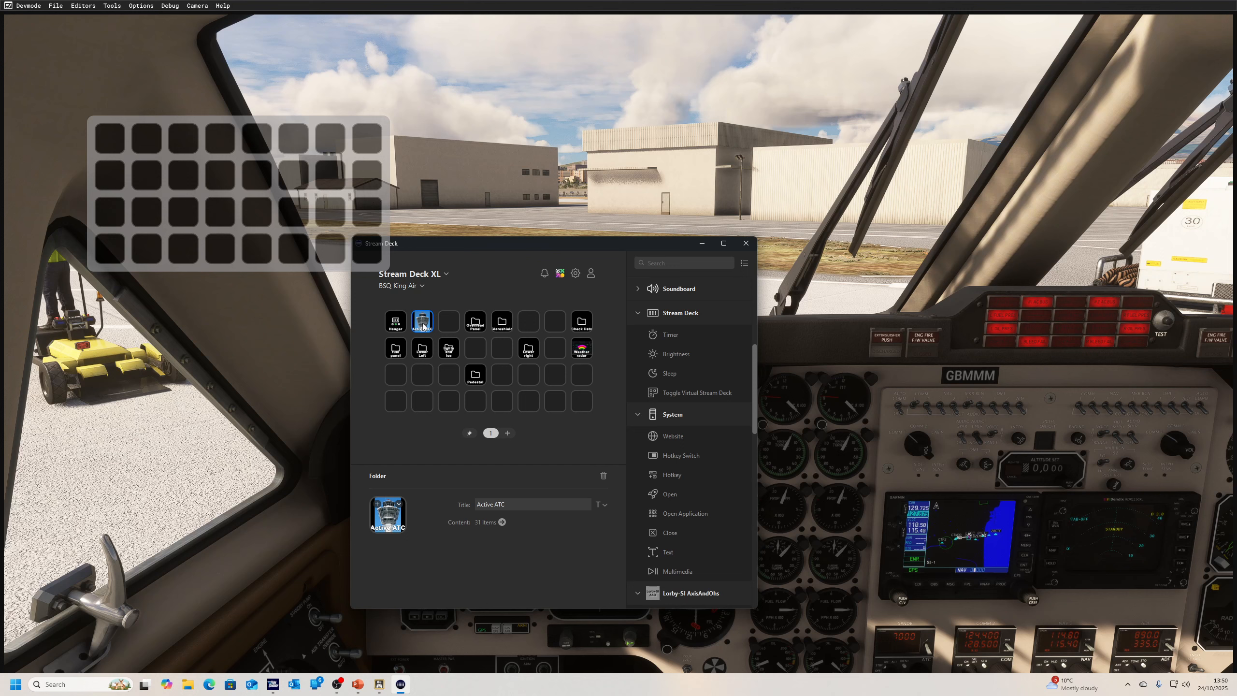
right_click(423, 327)
click(439, 347)
Paste the copied folder onto the first key of Virtual Stream Deck 3 and open it on the floating deck
click(446, 276)
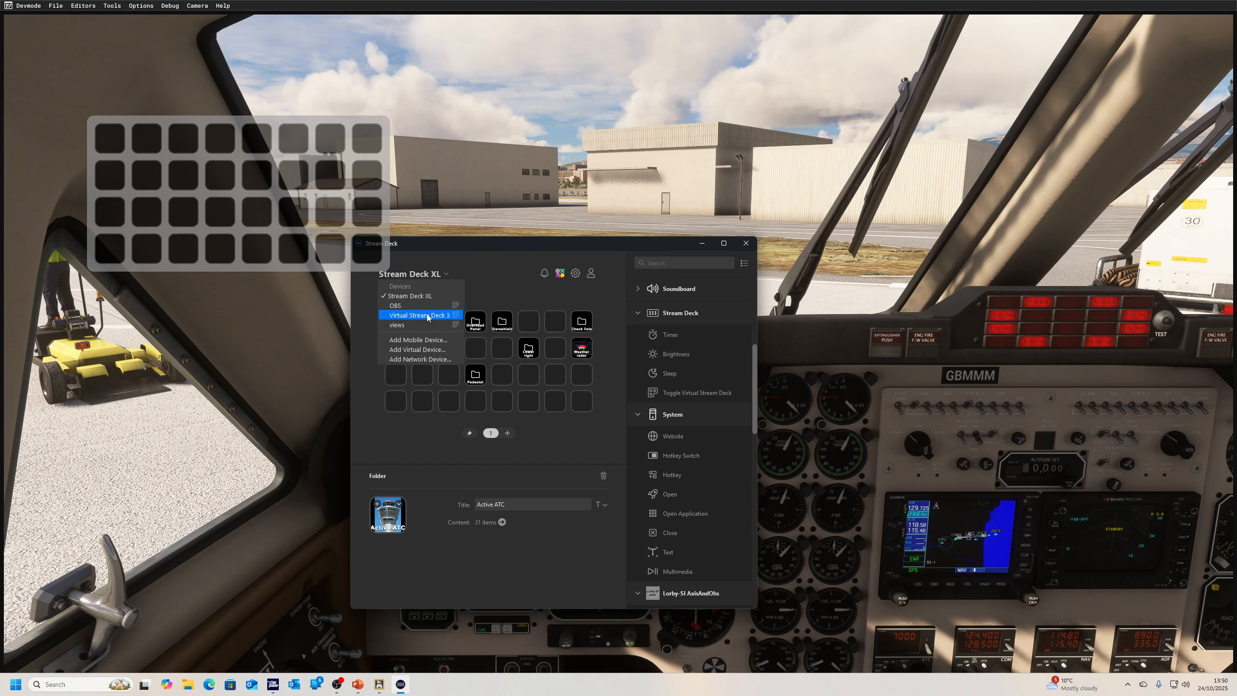
click(420, 316)
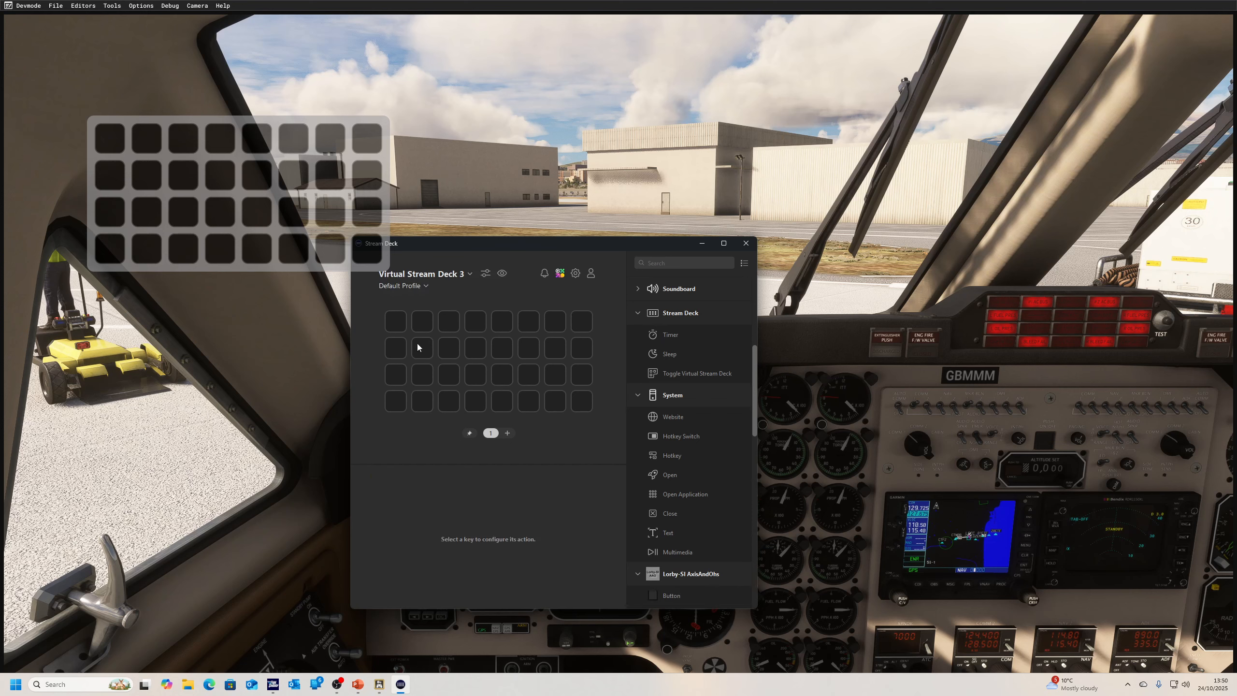
click(396, 328)
right_click(396, 327)
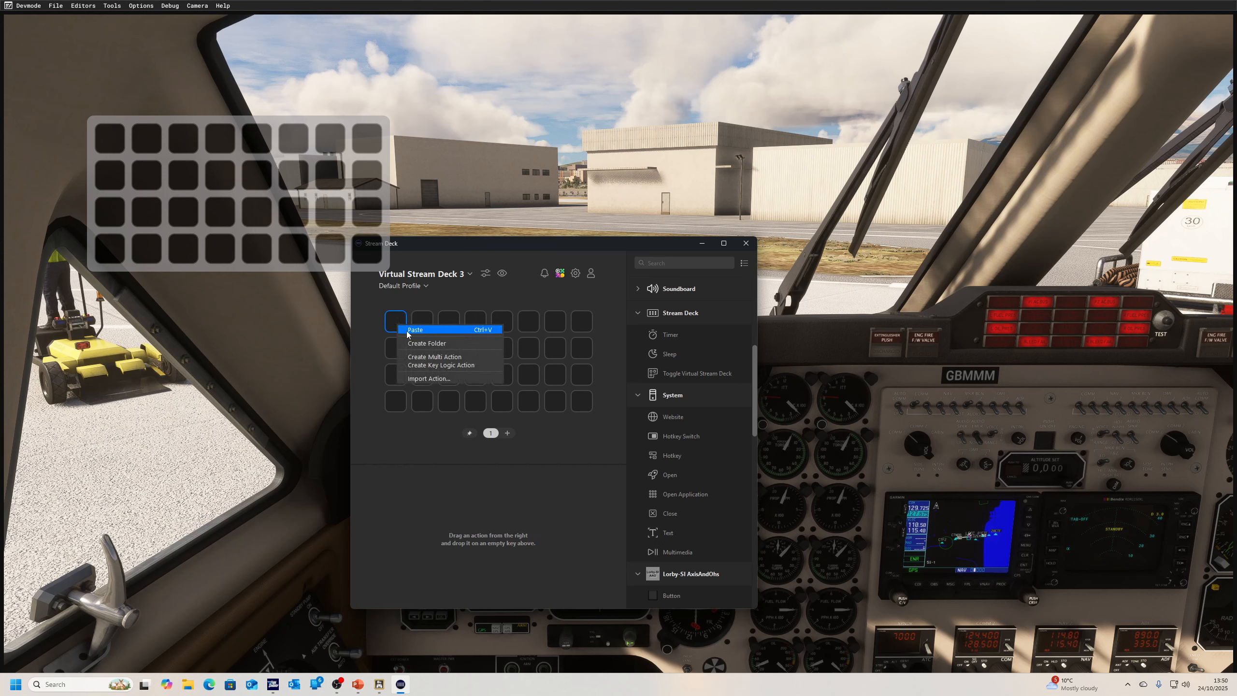
click(410, 331)
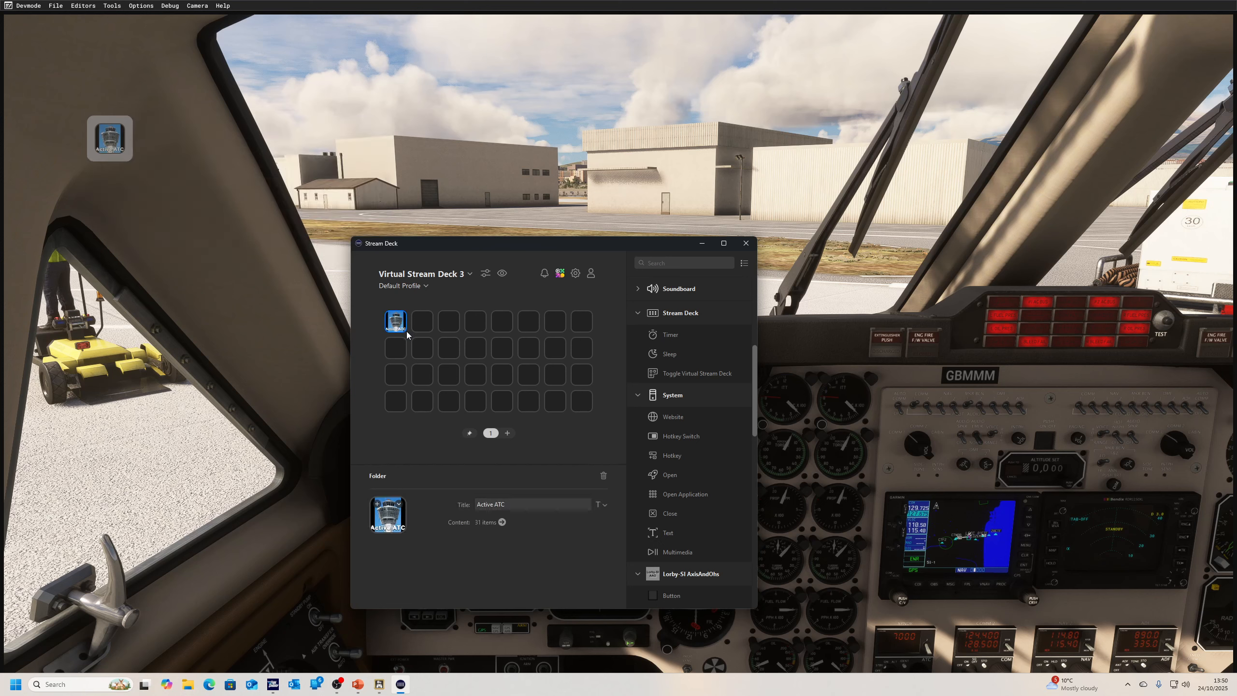
click(108, 146)
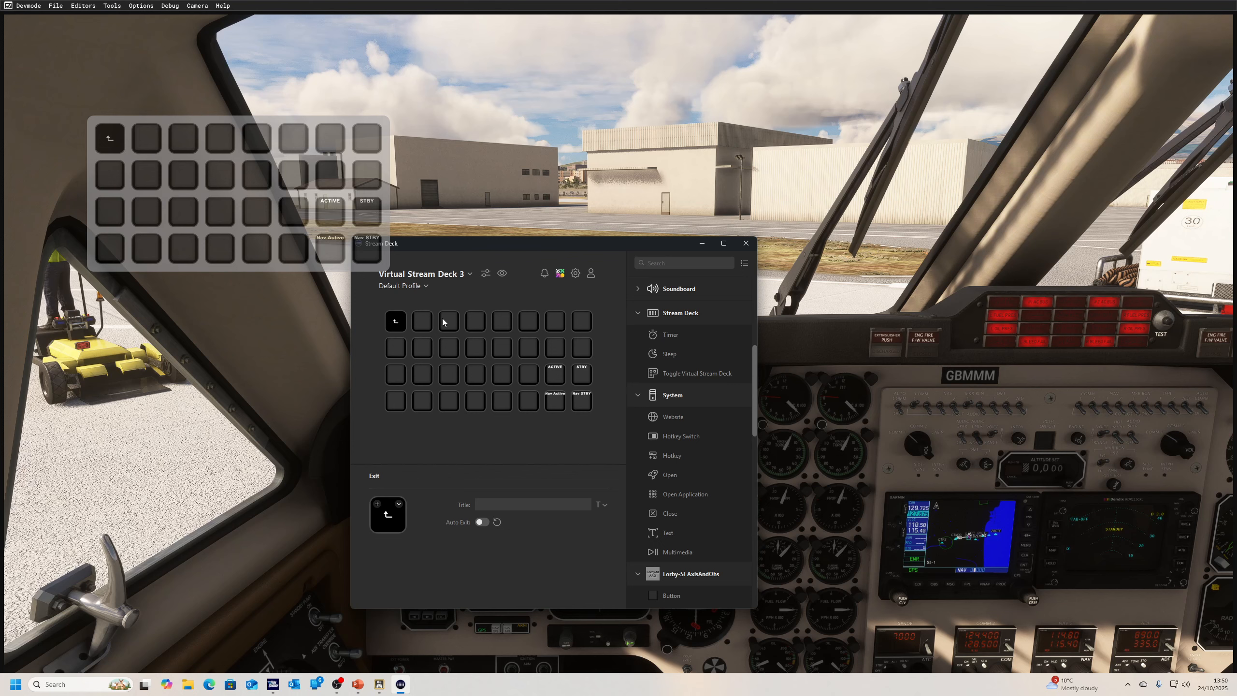
Return to the Stream Deck XL device and move the window clear of the floating virtual deck
click(441, 274)
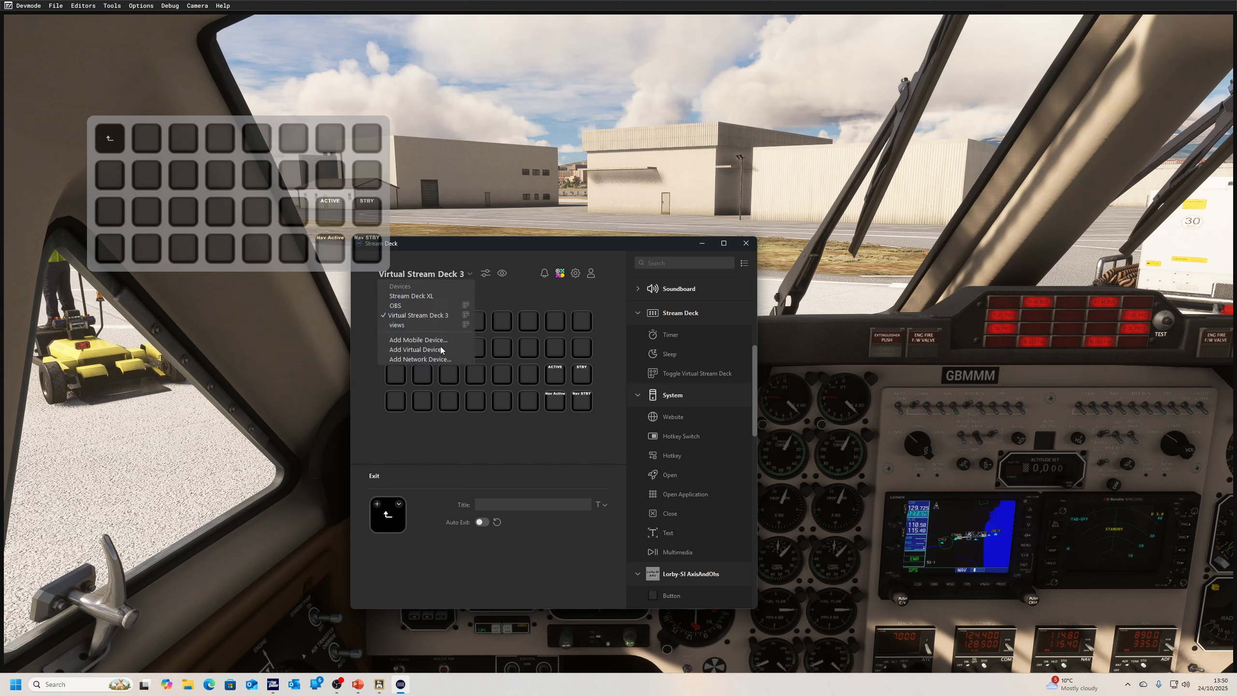
click(430, 296)
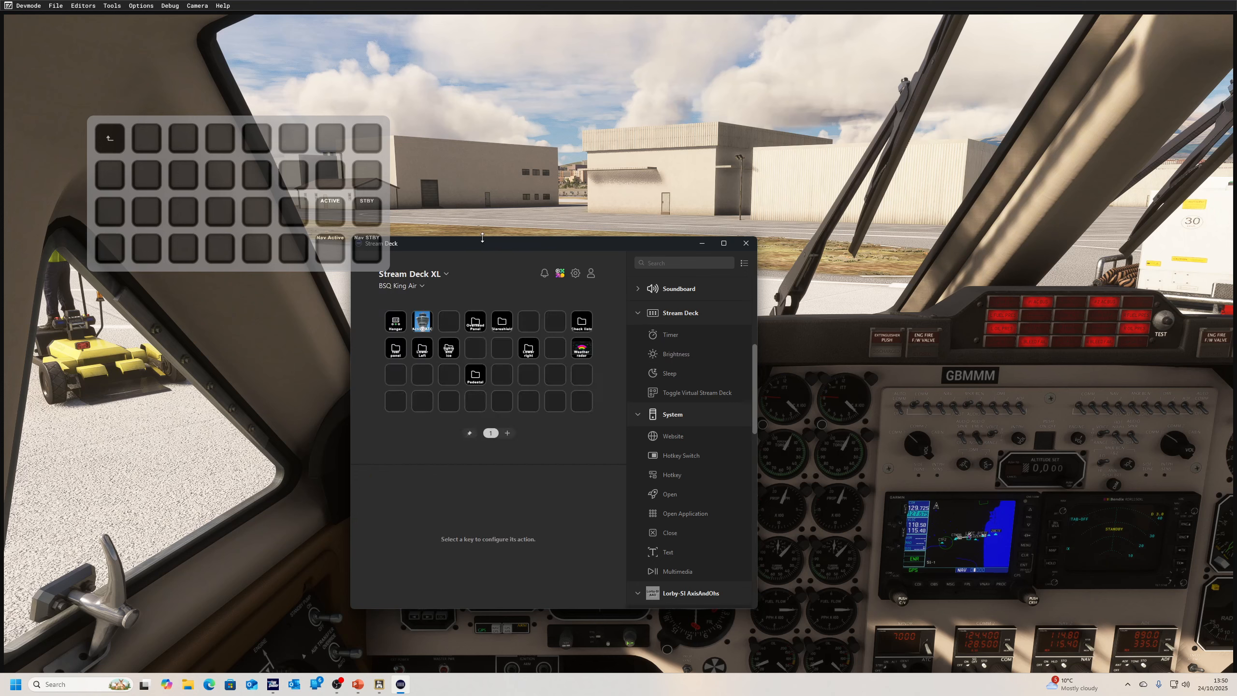
drag(482, 248, 432, 301)
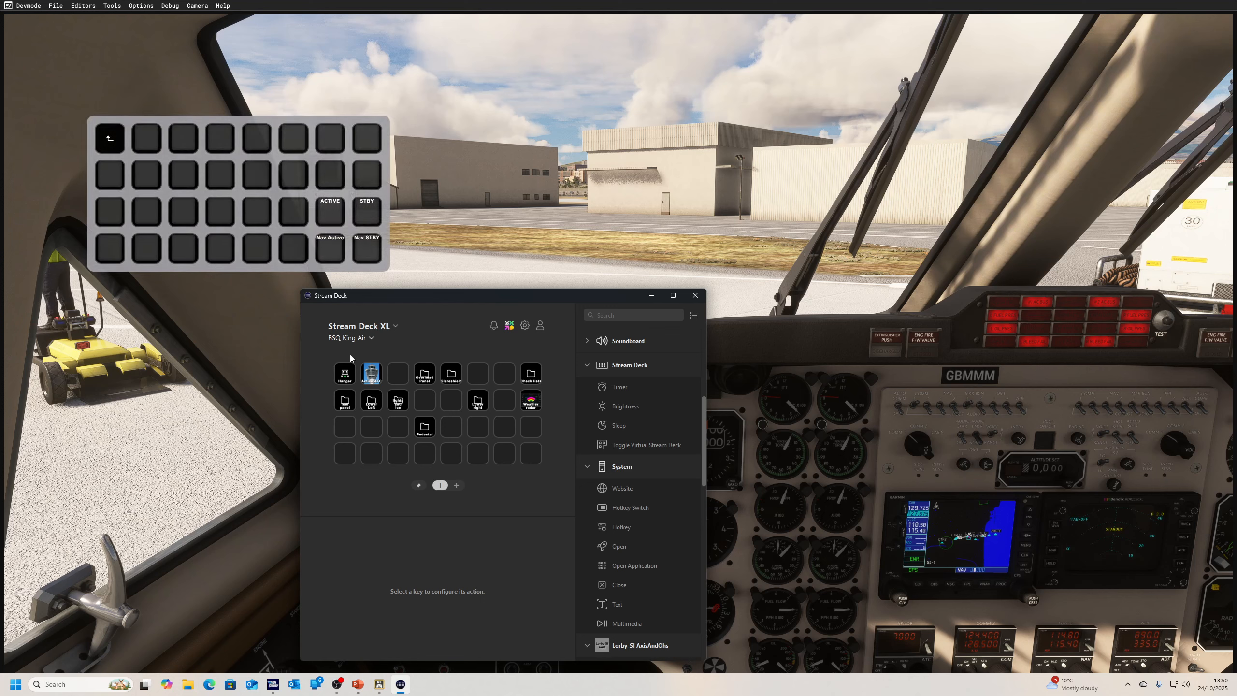
Open the Lower Left folder in the Stream Deck XL's BSQ King Air profile and view the list of devices
click(372, 408)
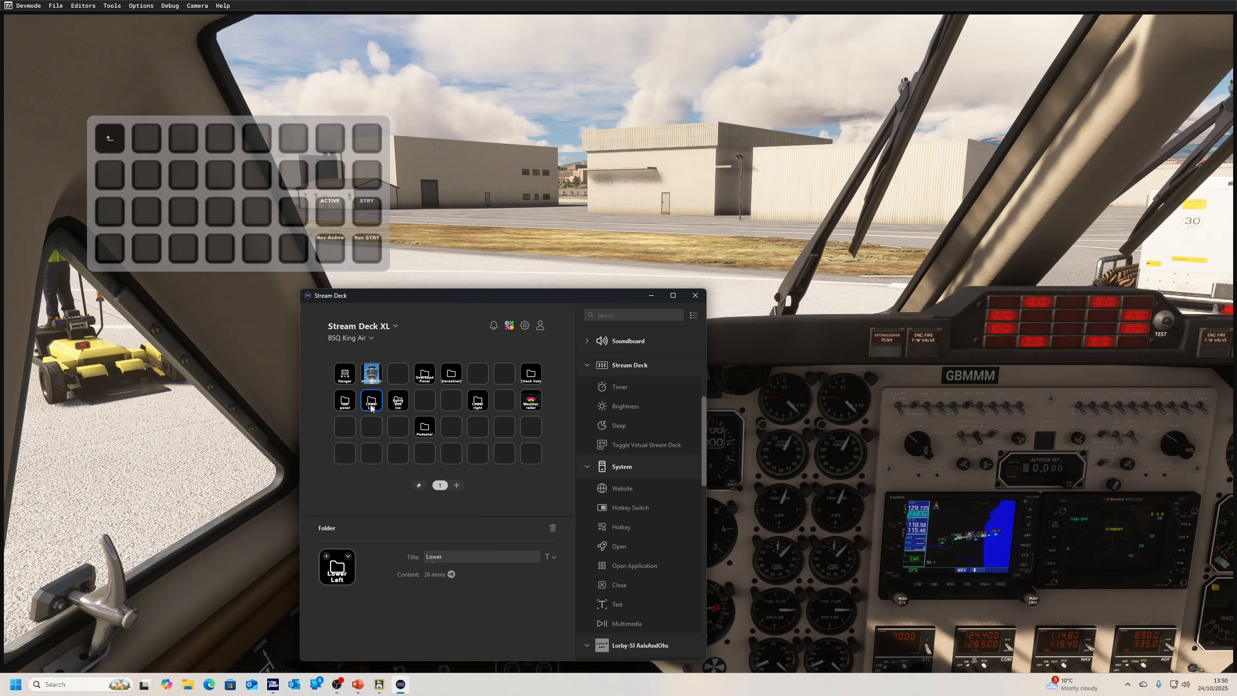
double_click(371, 408)
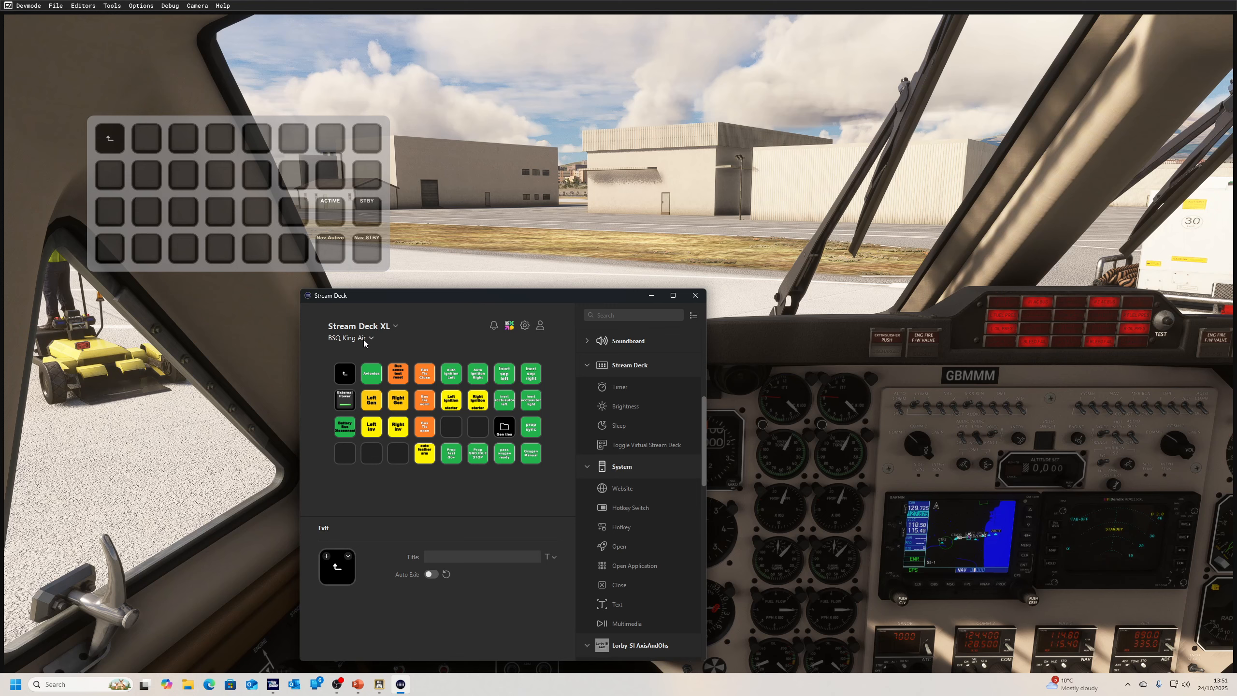
click(396, 327)
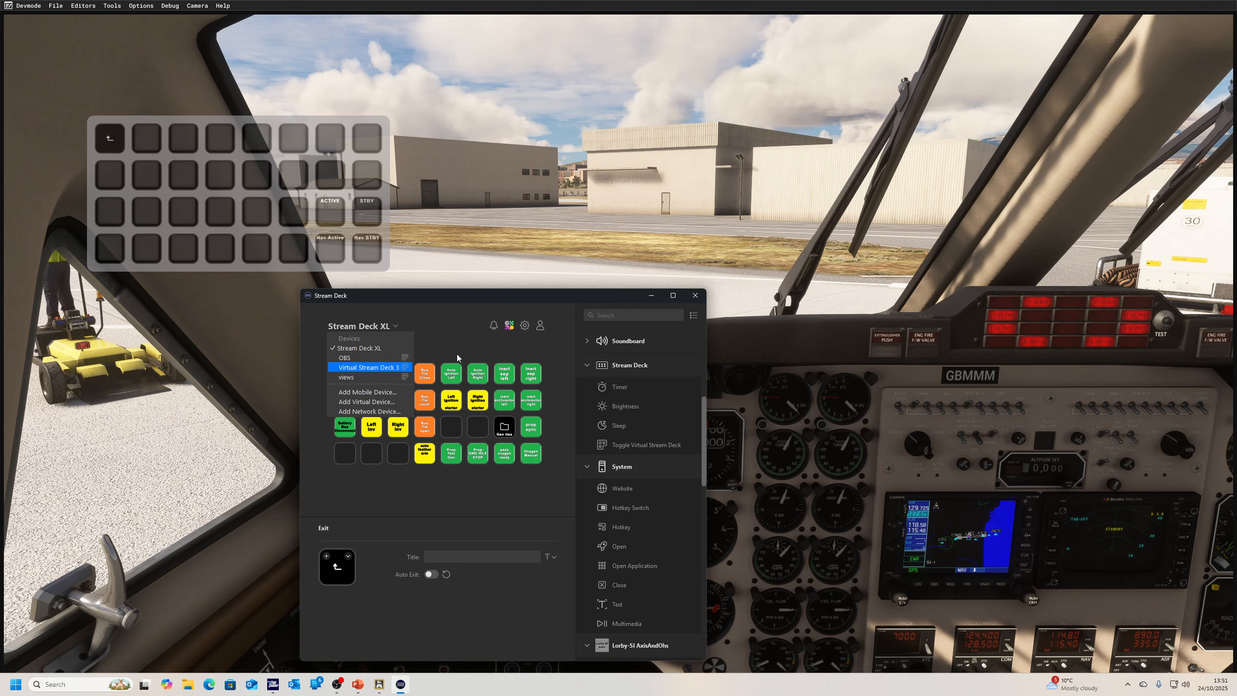
Rename Virtual Stream Deck 3 to "atc" in the device preferences and close the preferences
click(525, 325)
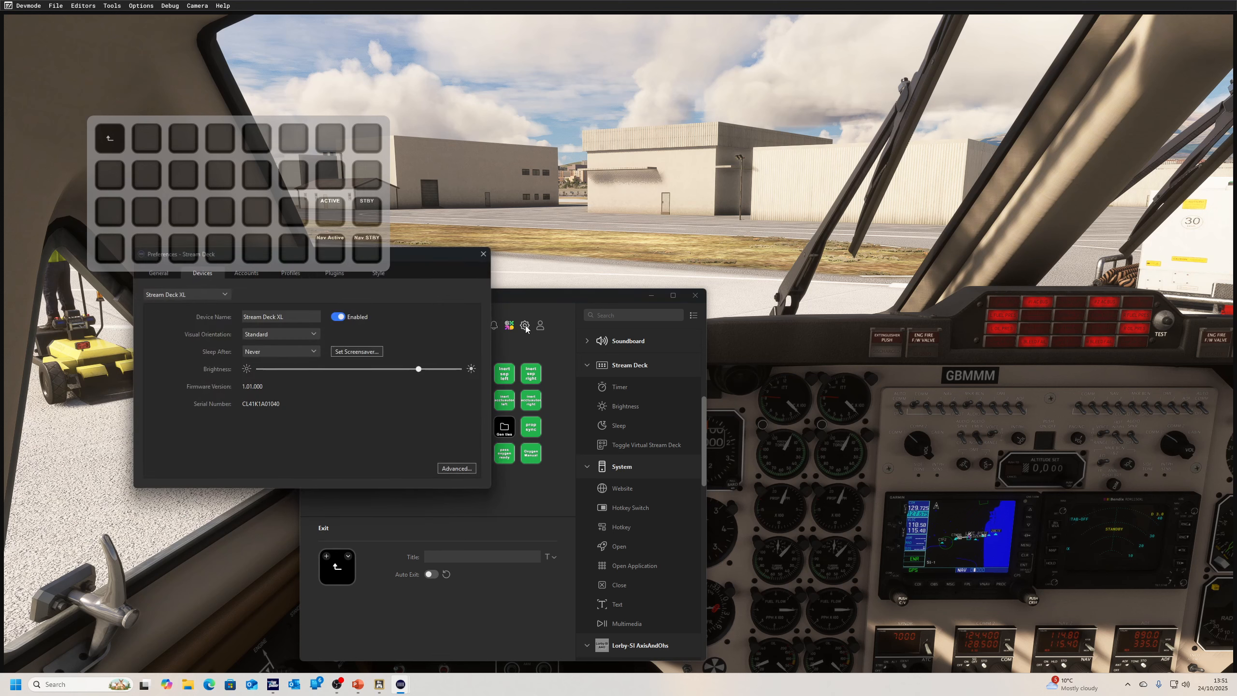
drag(412, 255, 623, 299)
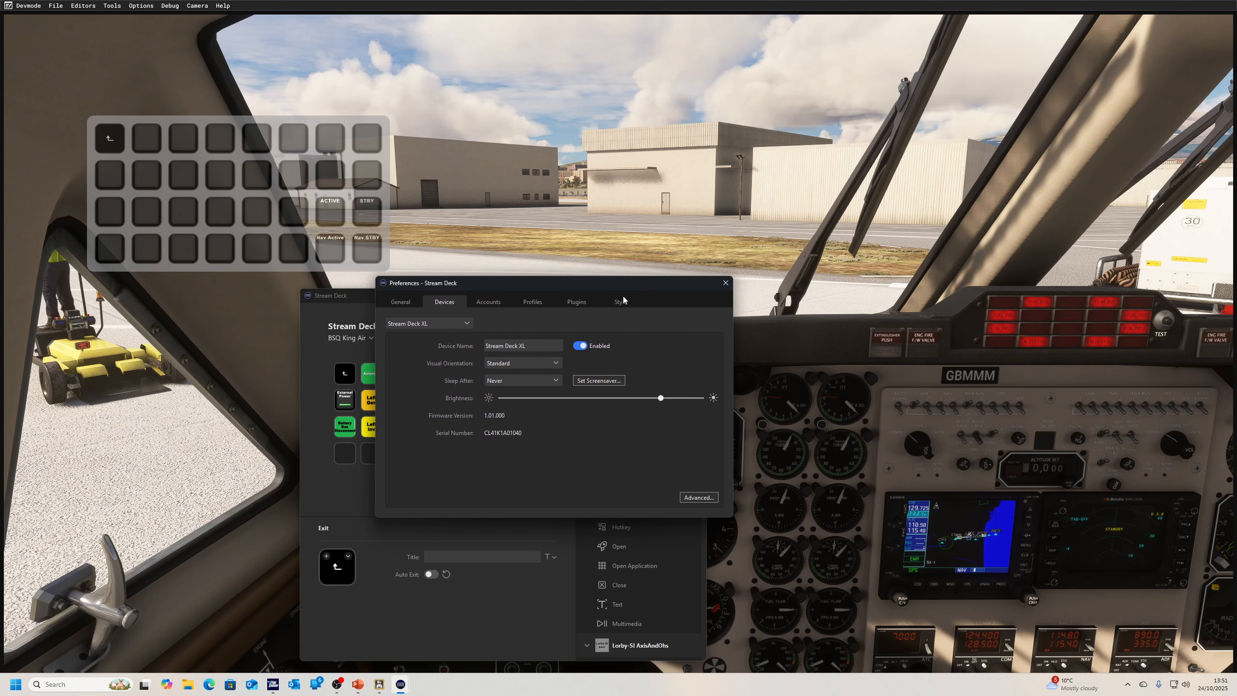
click(465, 325)
click(447, 356)
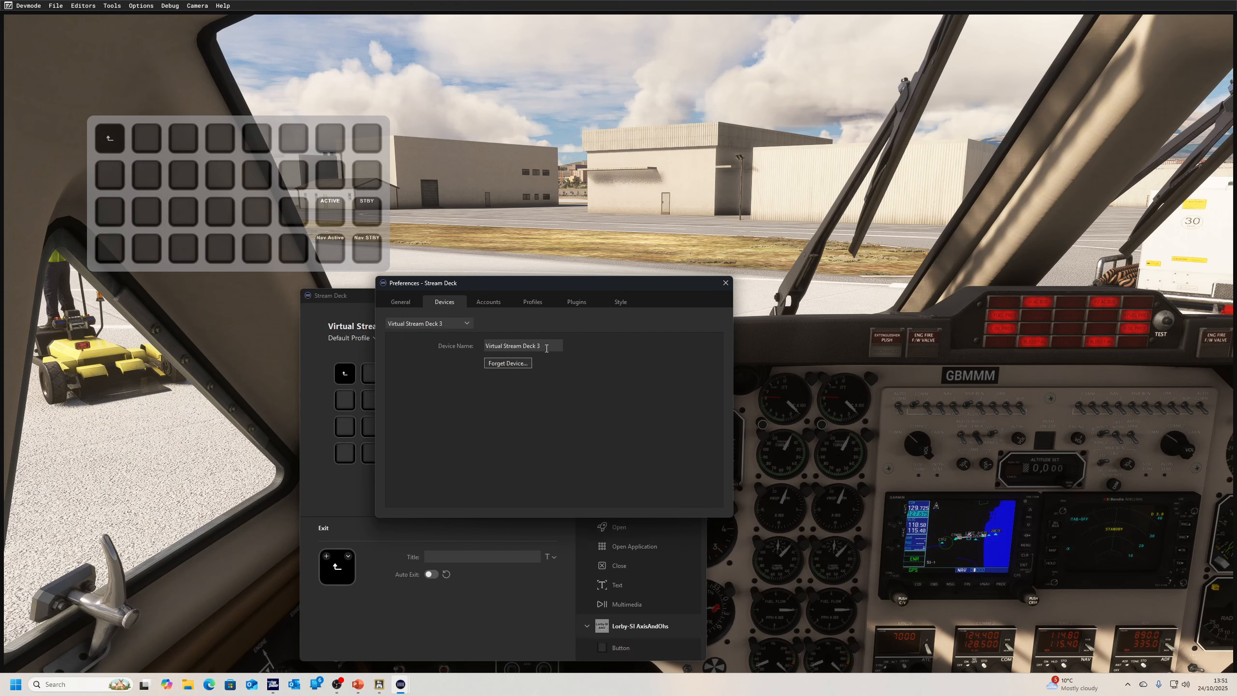
key(BackSpace)
key(BackSpace)
key(BackSpace)
key(BackSpace)
key(BackSpace)
key(BackSpace)
key(BackSpace)
key(BackSpace)
key(BackSpace)
key(BackSpace)
key(BackSpace)
key(BackSpace)
key(BackSpace)
key(BackSpace)
key(BackSpace)
key(BackSpace)
text(atc)
click(532, 535)
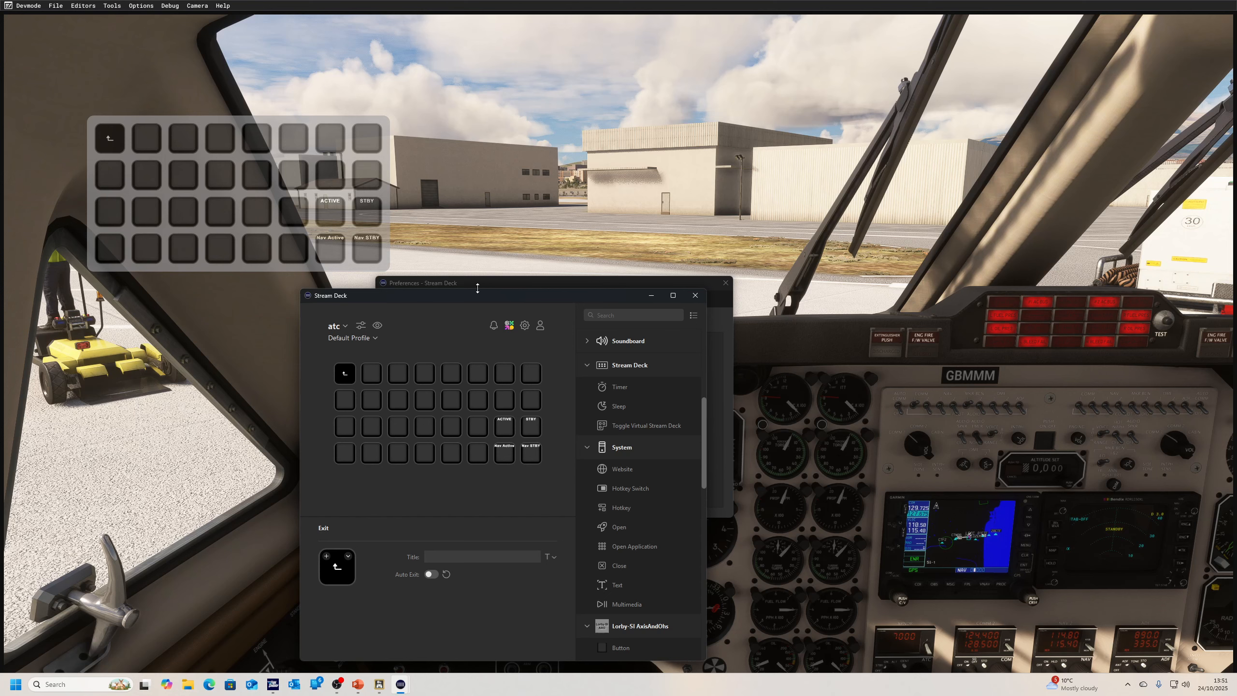
click(722, 300)
click(725, 282)
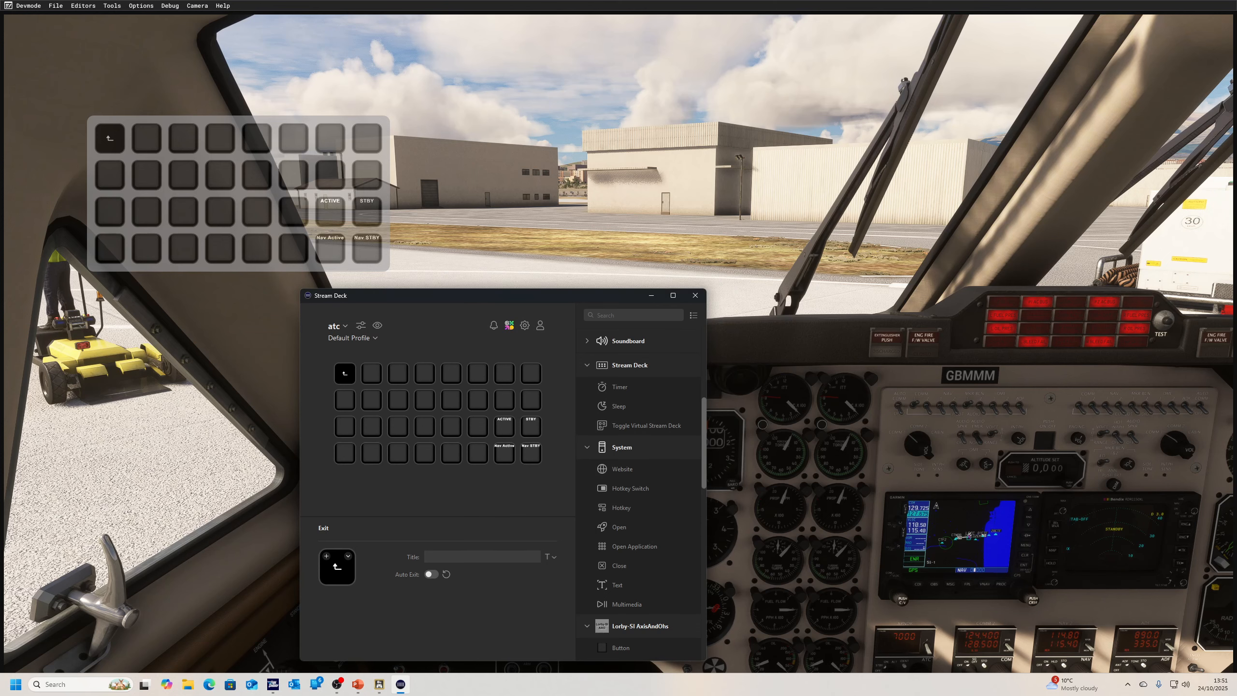
Switch to Axis and Oh's and place its window beside the Stream Deck window
click(379, 684)
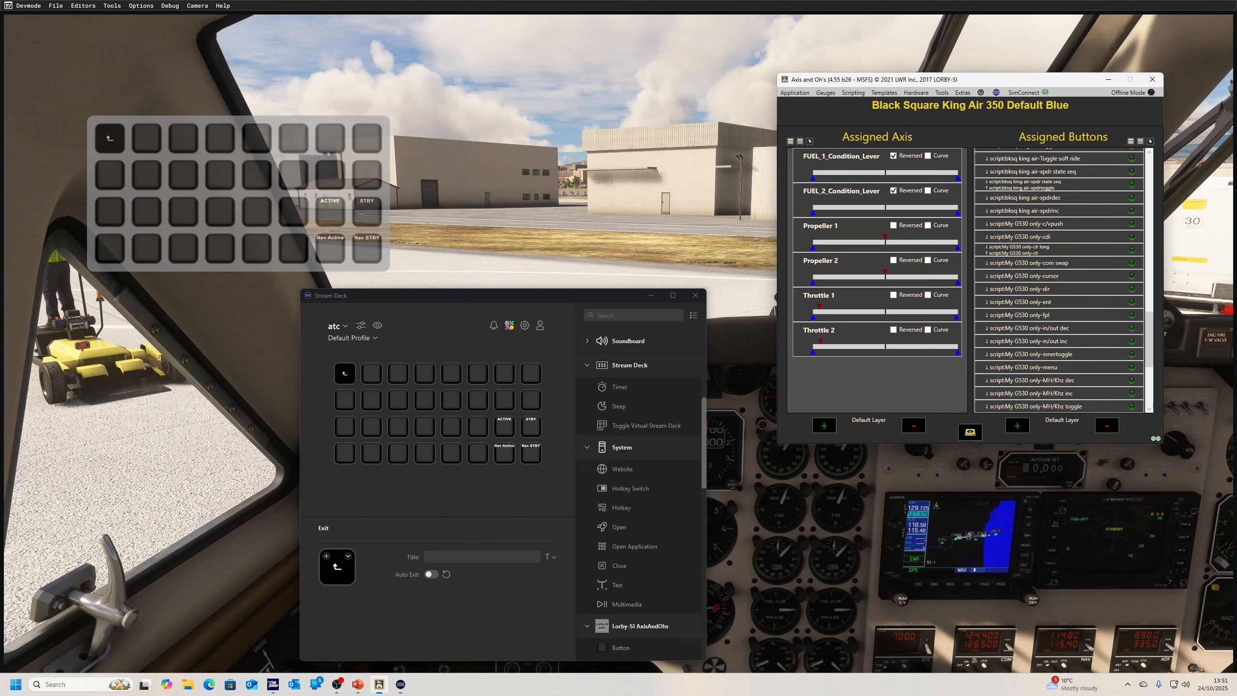
drag(1011, 80, 960, 124)
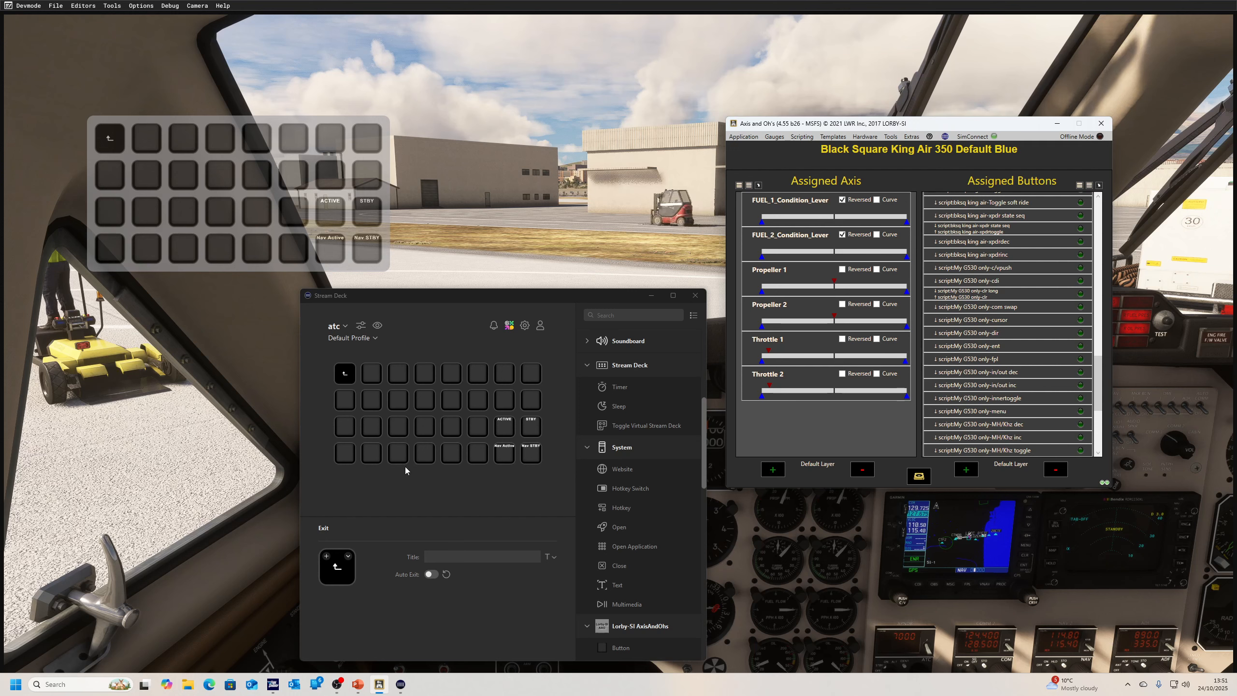
Return to the Stream Deck XL device, open its Active ATC folder and show the settings of the first MultiTileGauge key
click(336, 325)
click(347, 347)
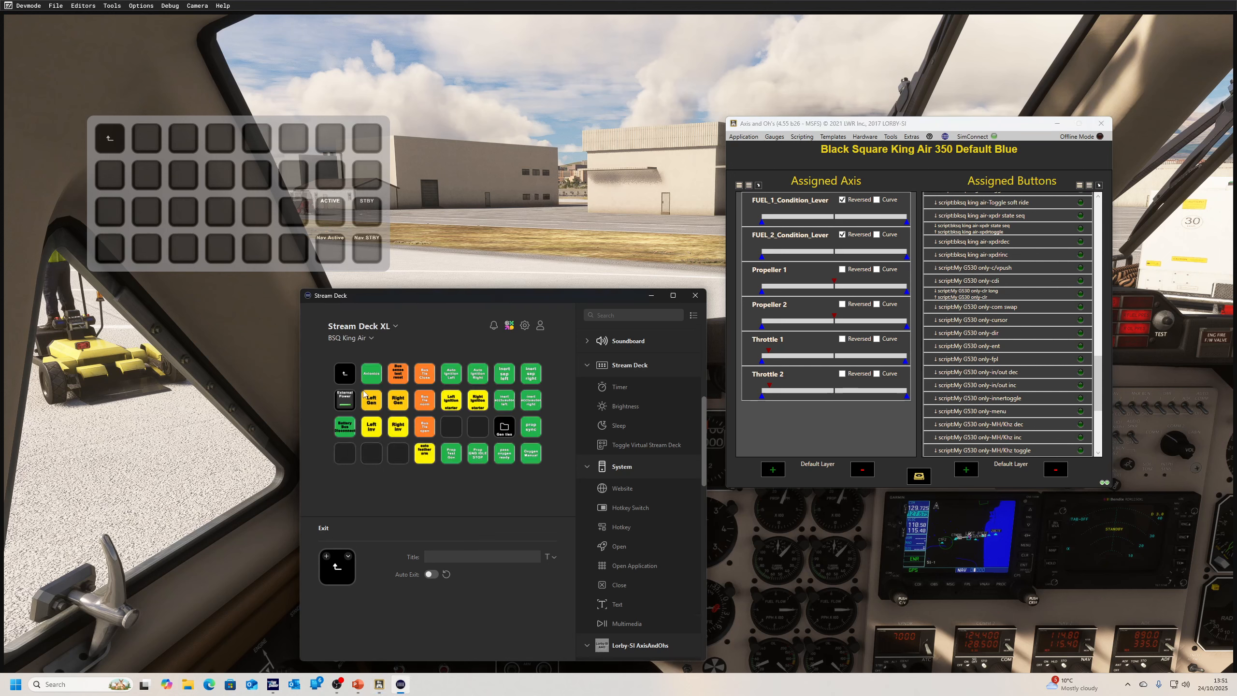
double_click(345, 374)
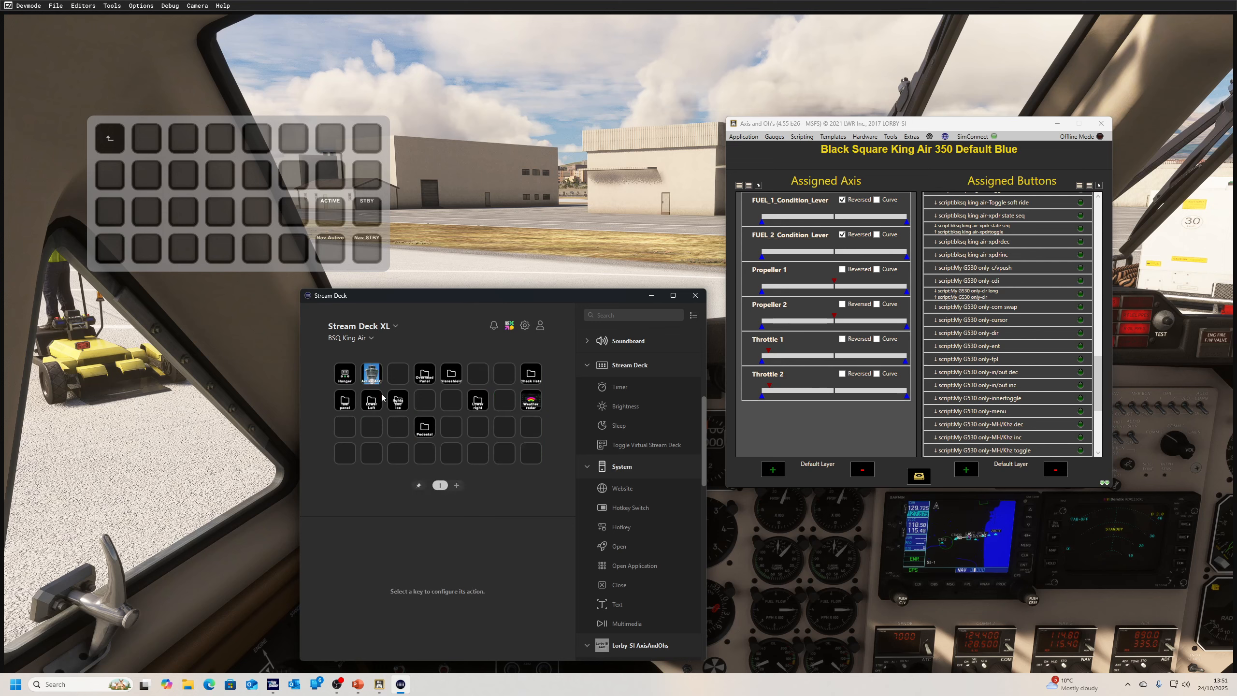
double_click(371, 373)
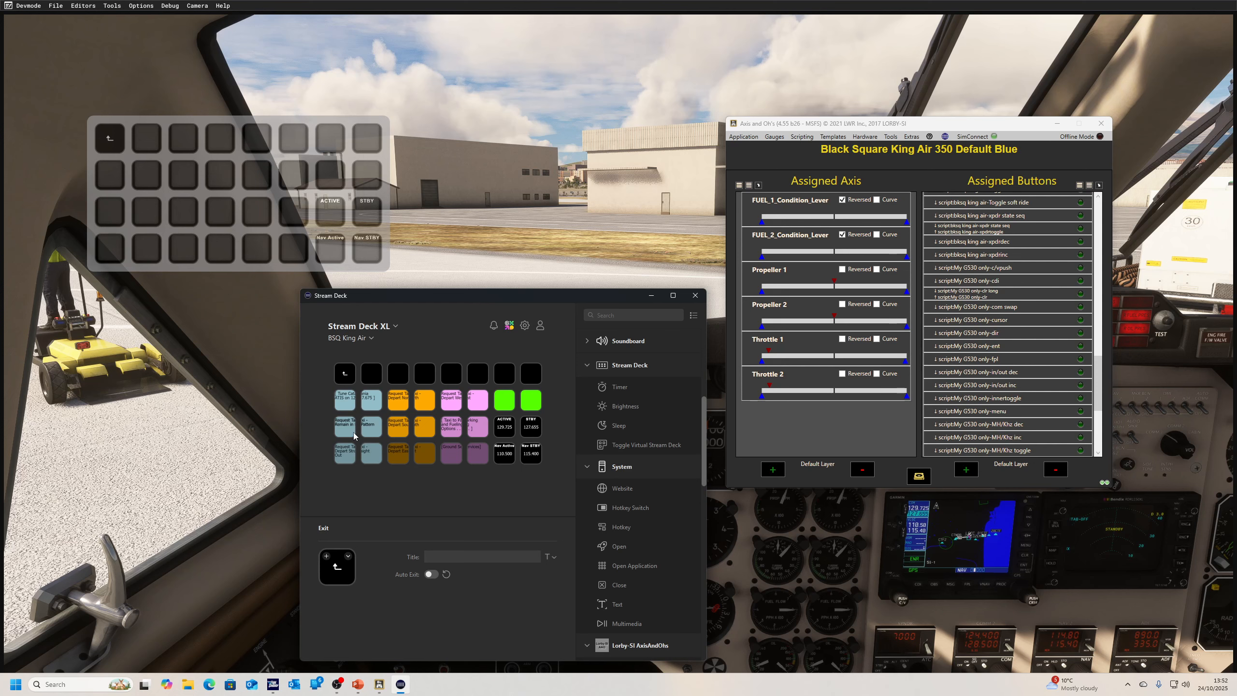
click(344, 402)
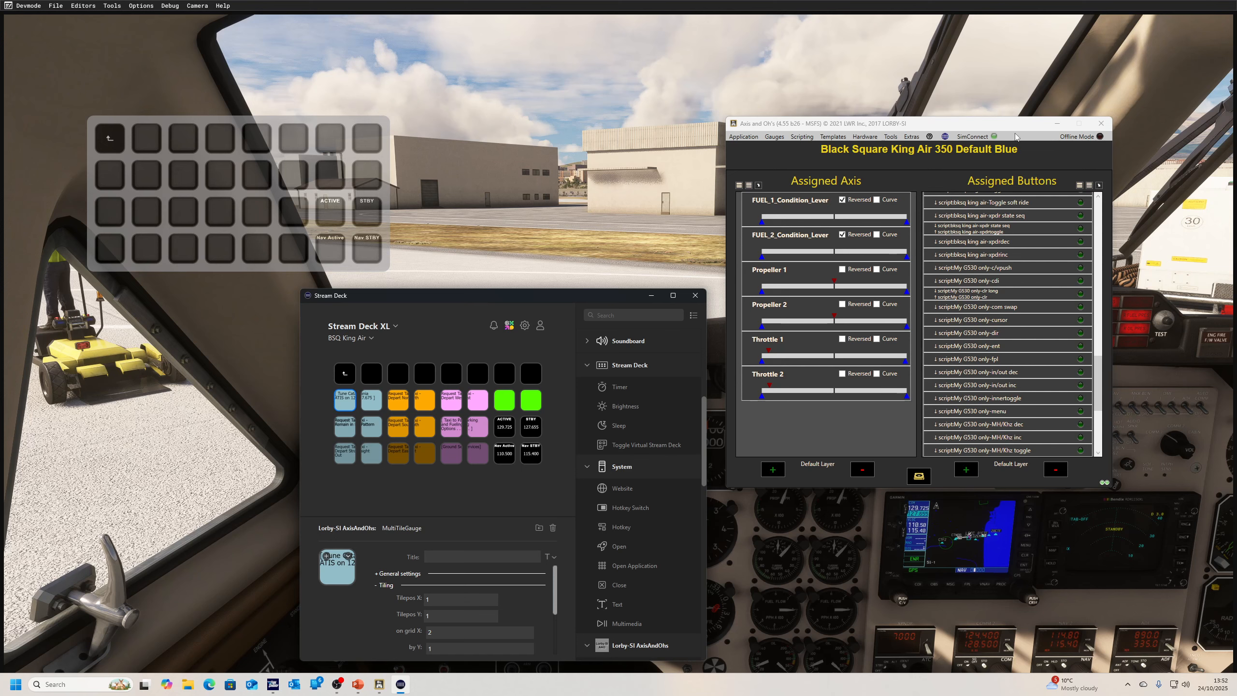
Disconnect and reconnect SimConnect in Axis and Oh's
click(995, 137)
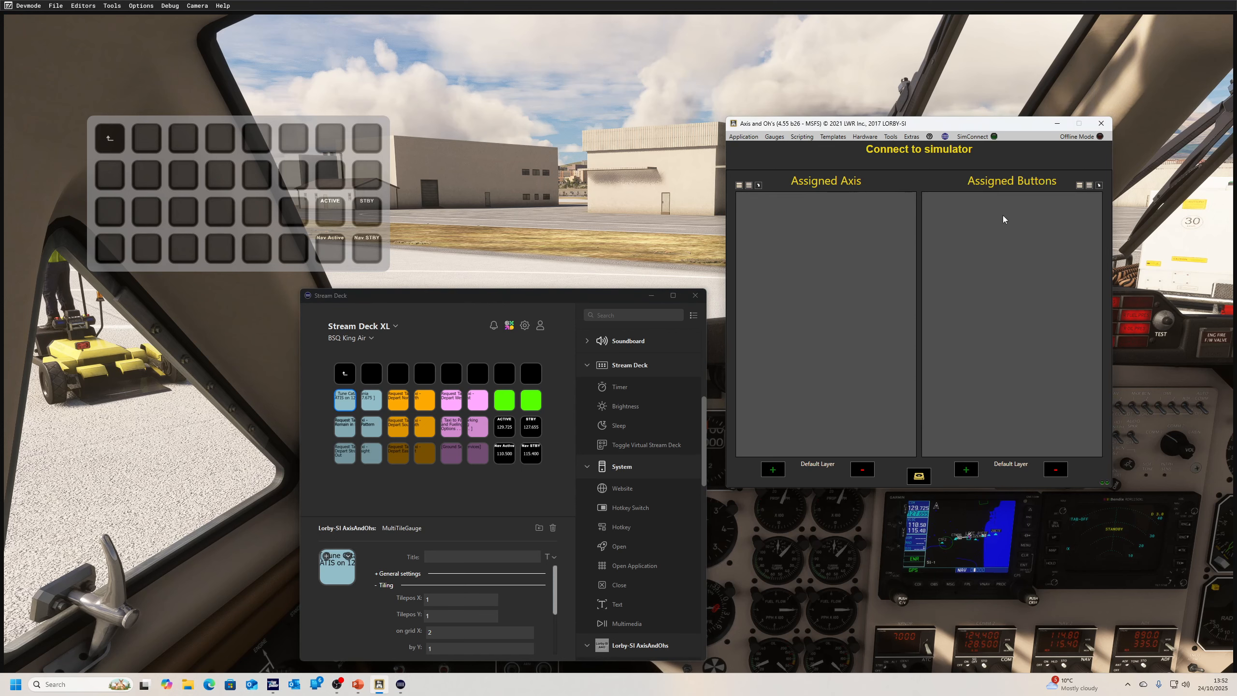
click(994, 137)
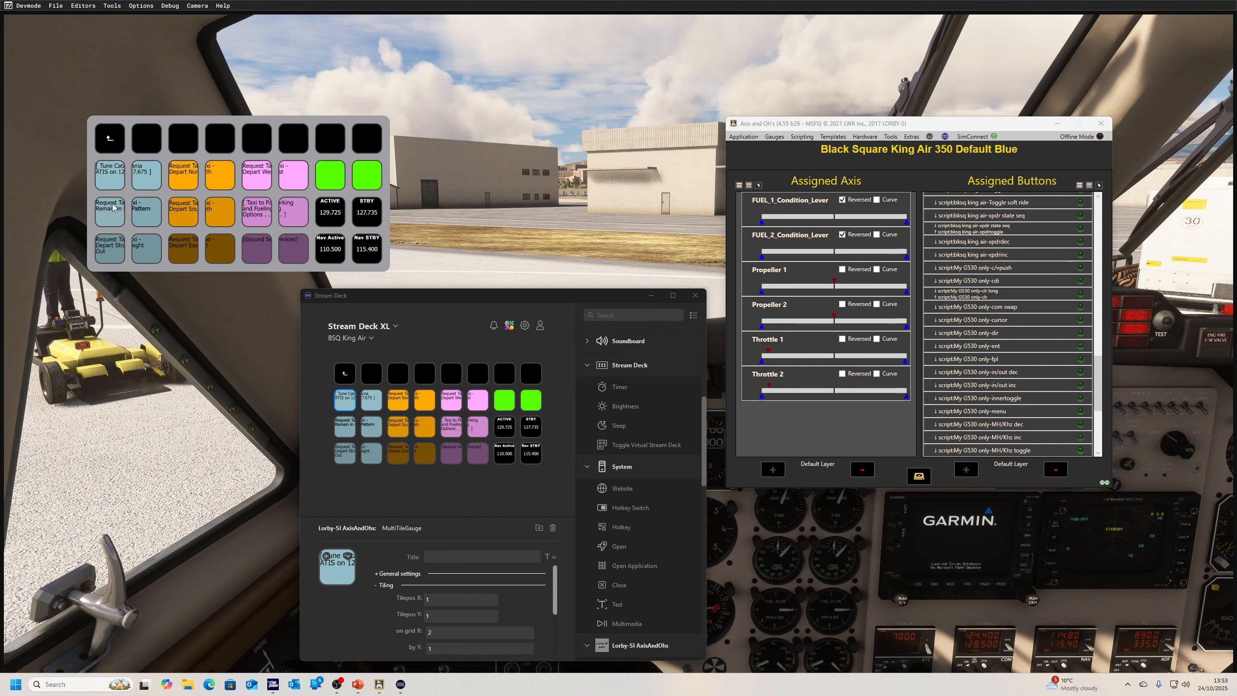
Tune Catania ATIS on 127.675 from the floating atc deck, followed by the second Tune Catania option on 129.725
click(108, 175)
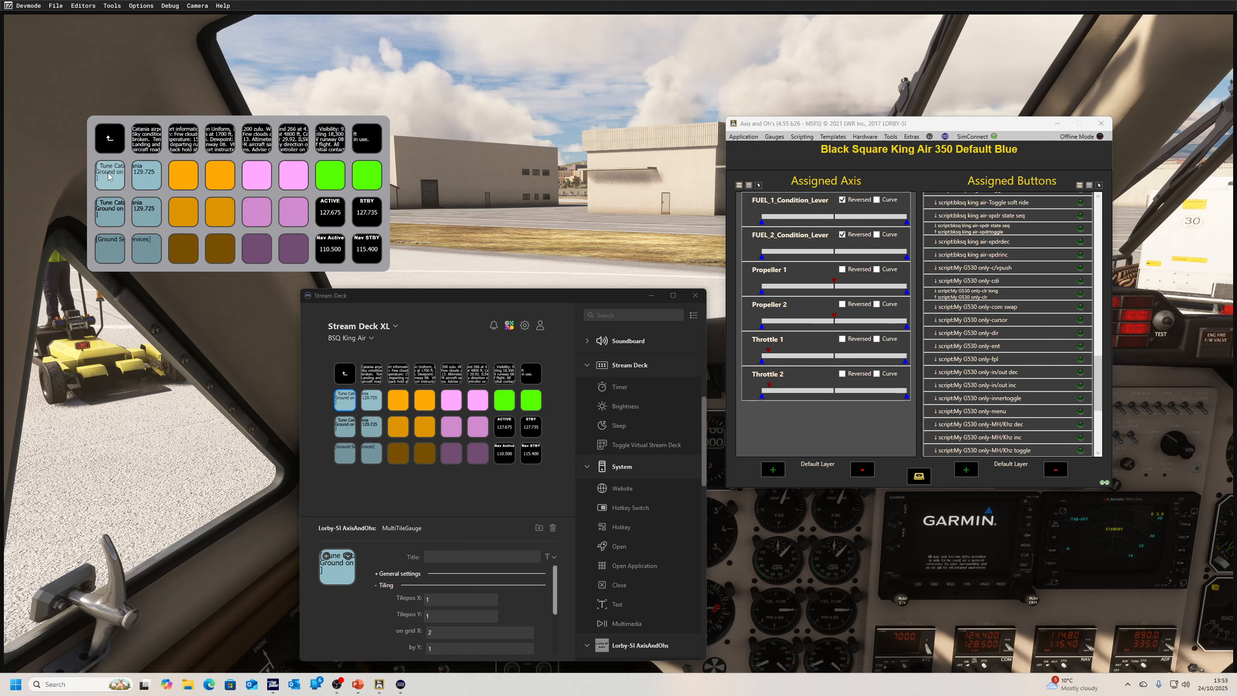
click(117, 216)
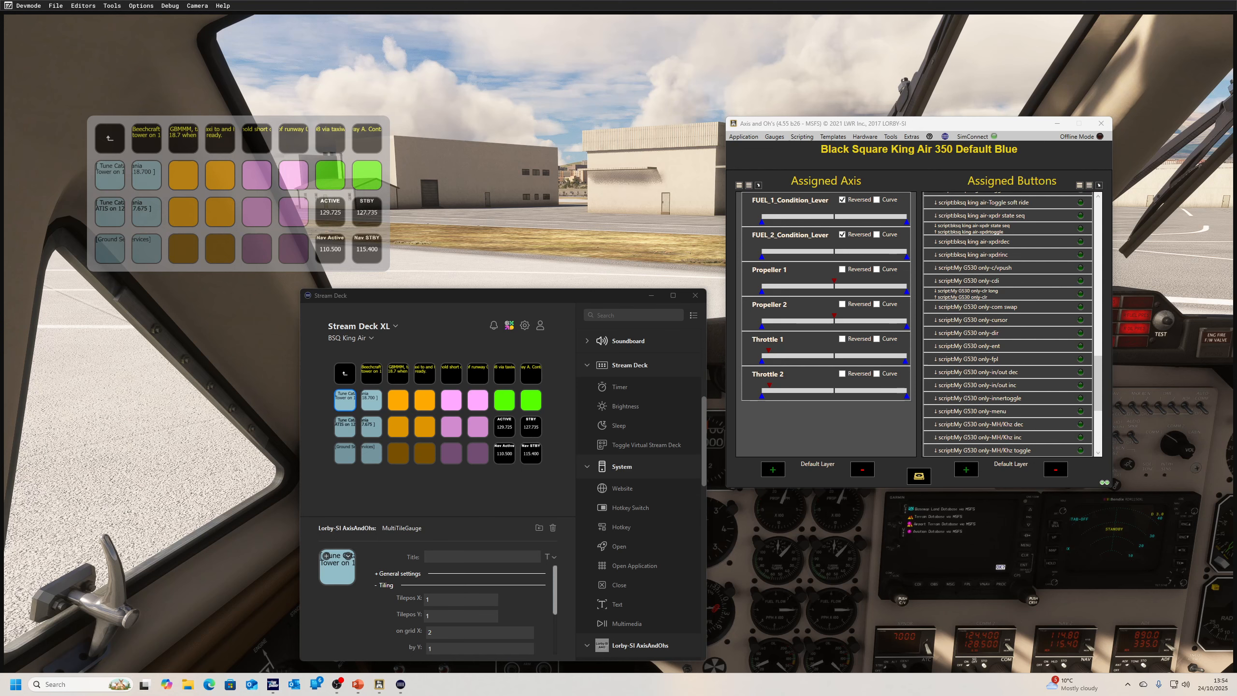
Place the floating views deck near the atc deck and choose the views device for editing in Stream Deck
drag(377, 222, 531, 140)
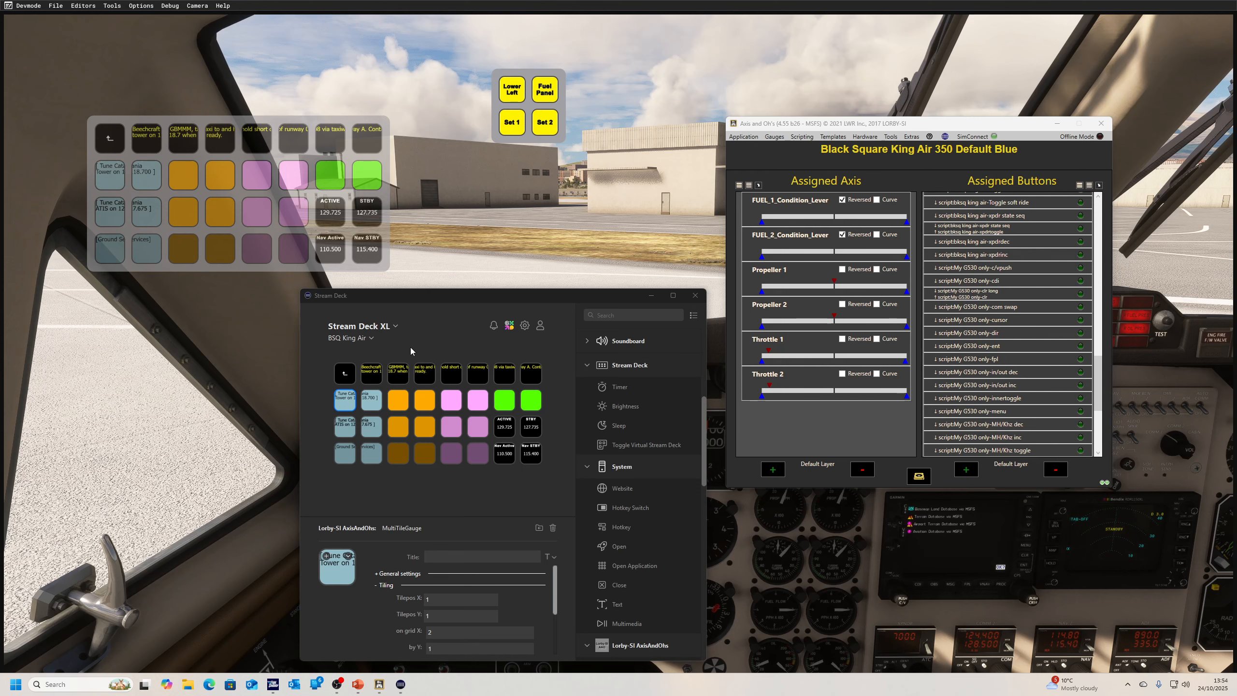
click(372, 339)
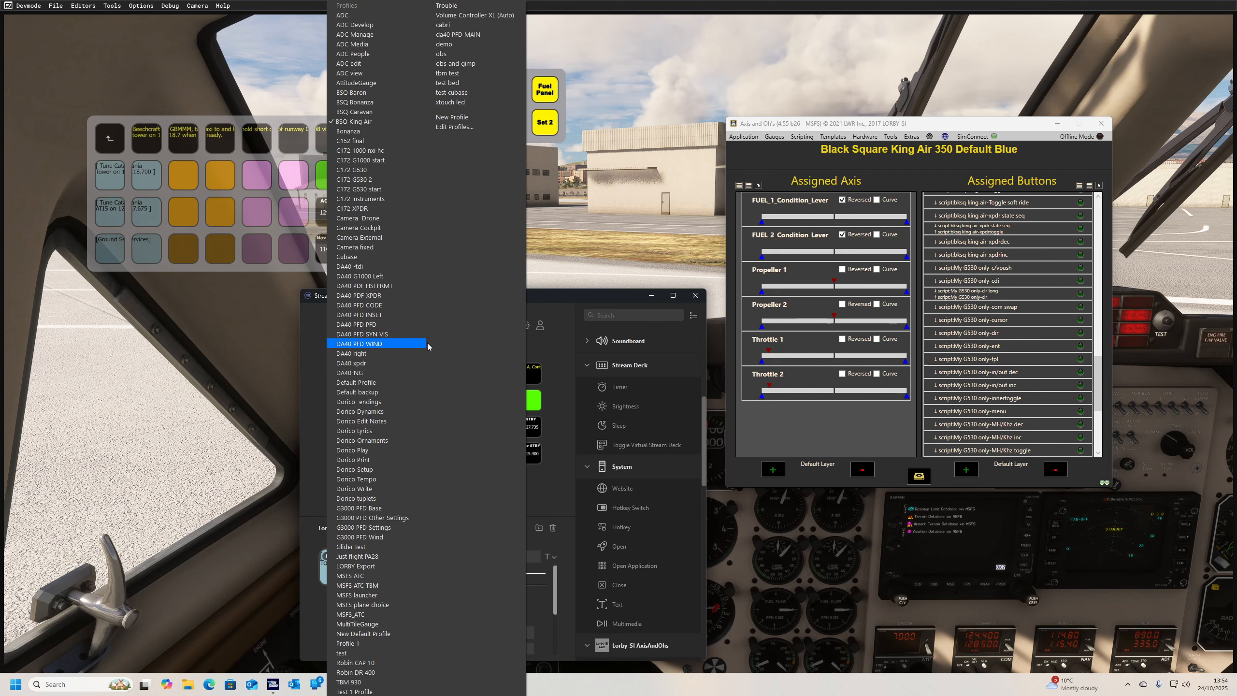
click(467, 317)
click(394, 329)
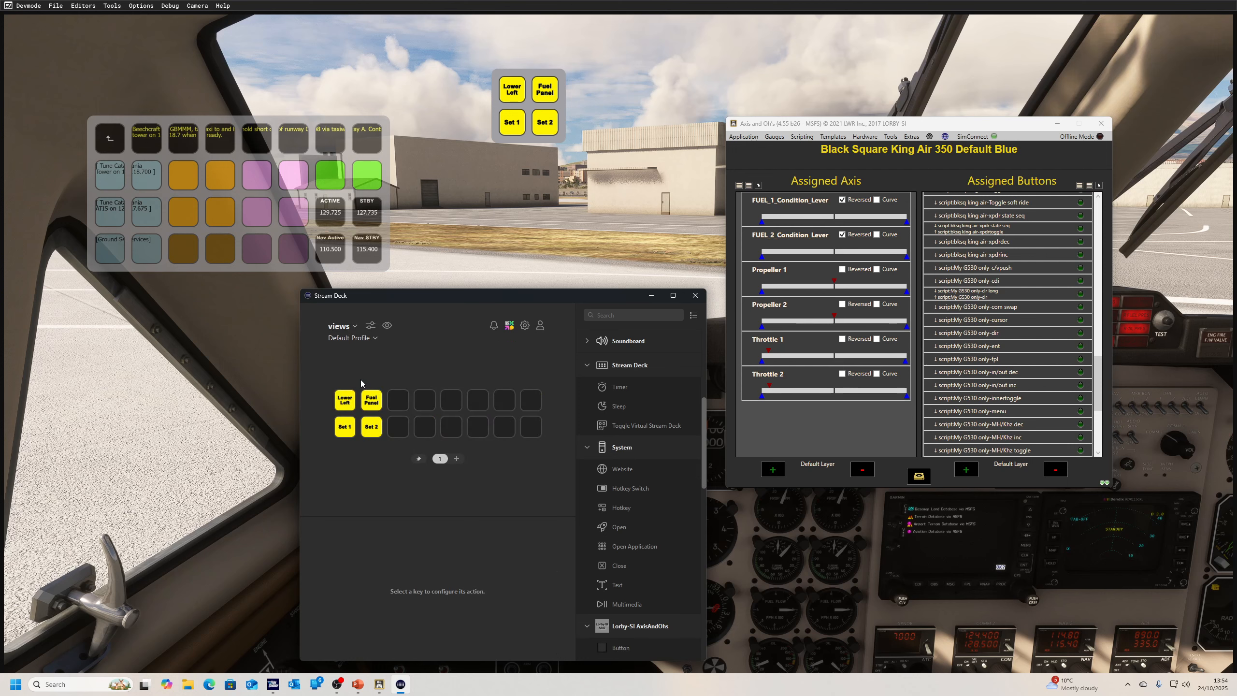
Examine the hotkeys assigned to the Lower Left, Fuel Panel and Set 1 keys of the views deck
click(361, 377)
click(344, 399)
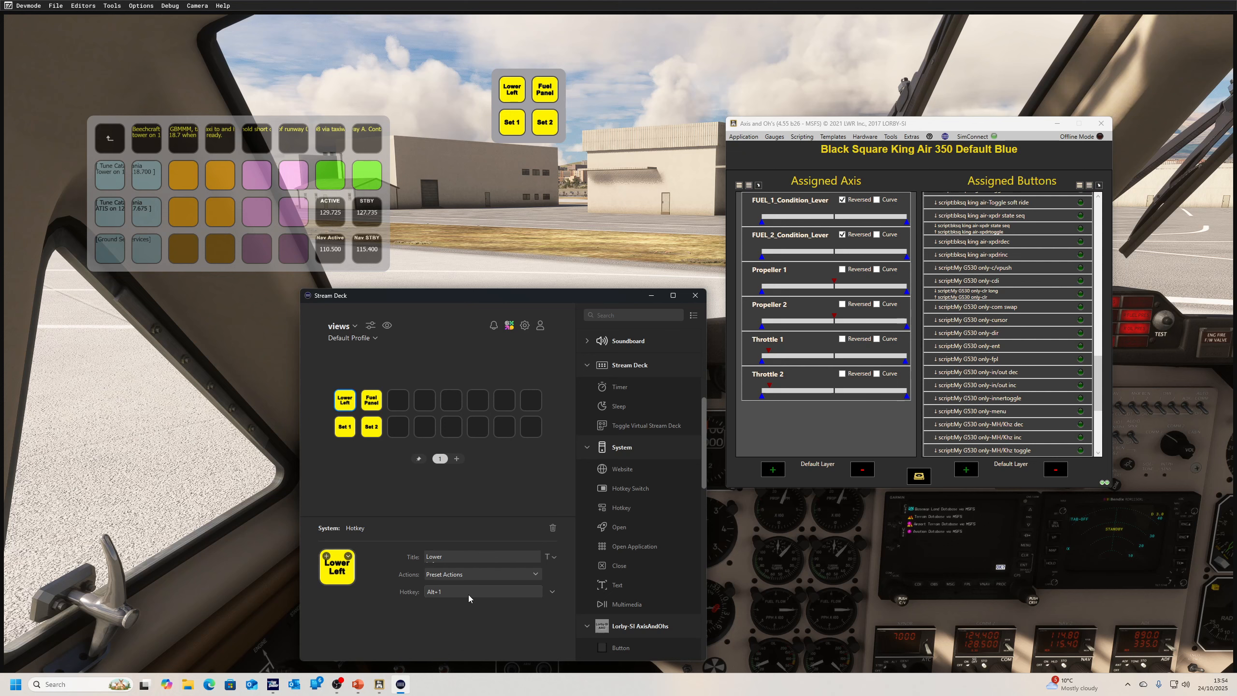
click(371, 399)
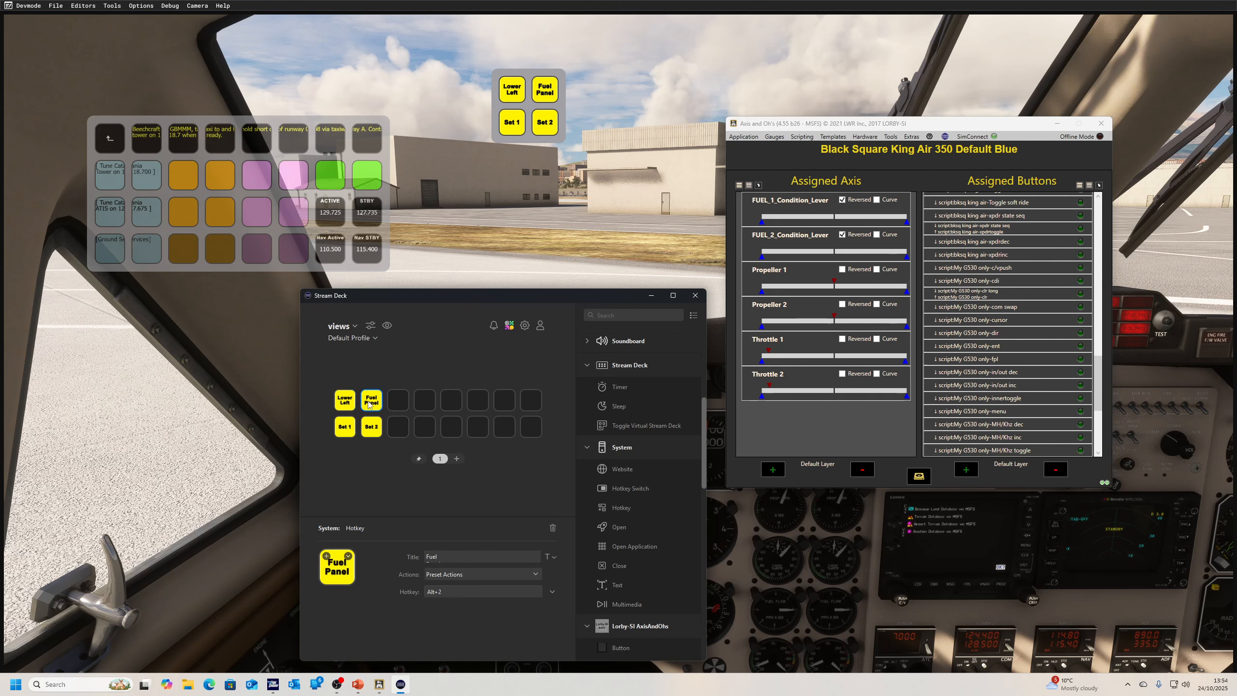
click(345, 426)
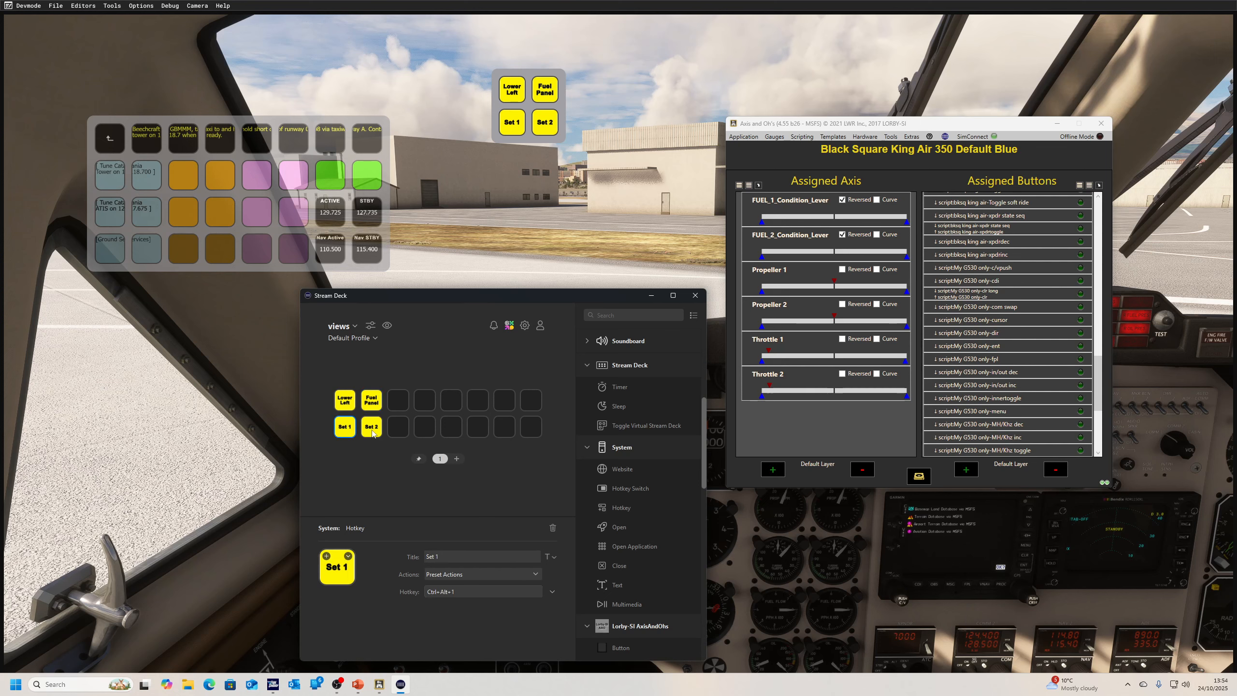
Return to the simulator, trigger the Lower Left and Fuel Panel views from the floating views deck, and move that deck lower
click(497, 236)
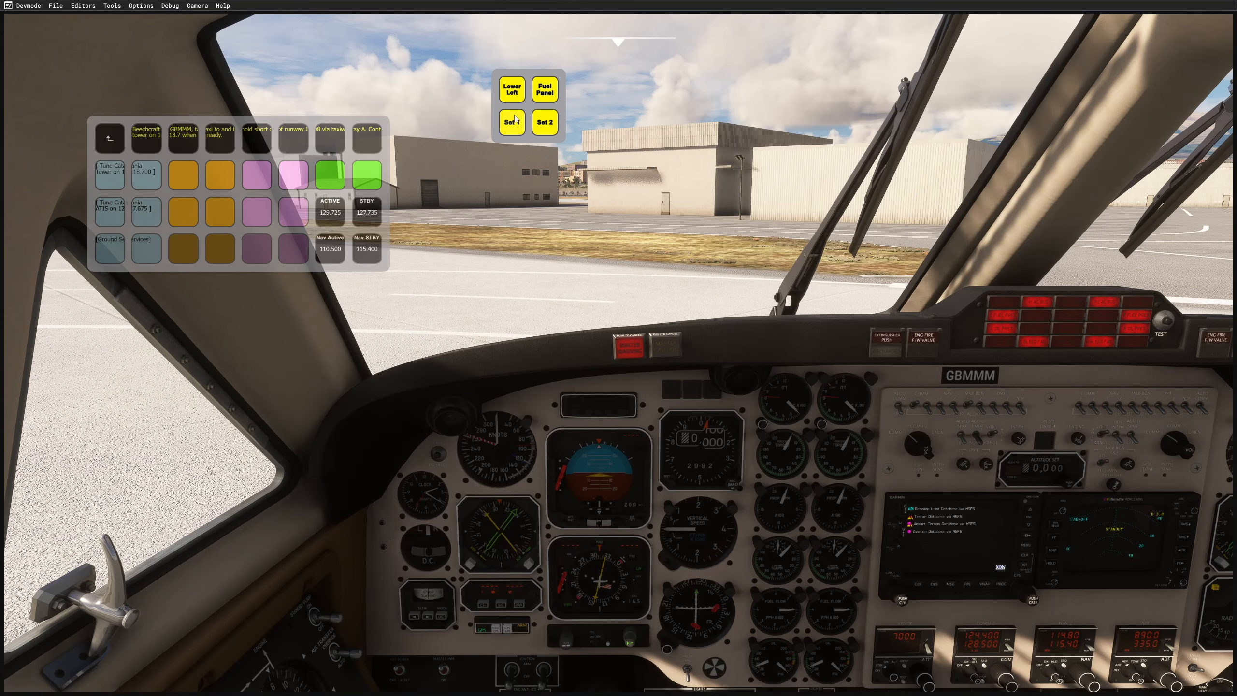
click(512, 91)
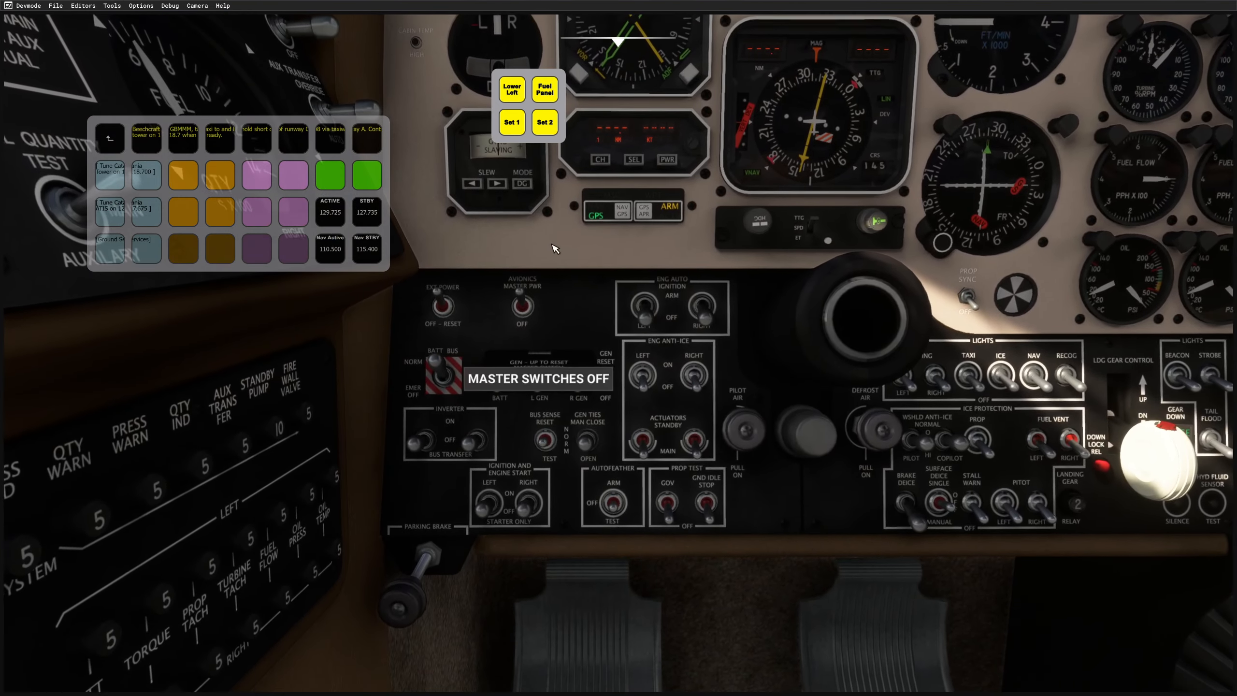
click(548, 92)
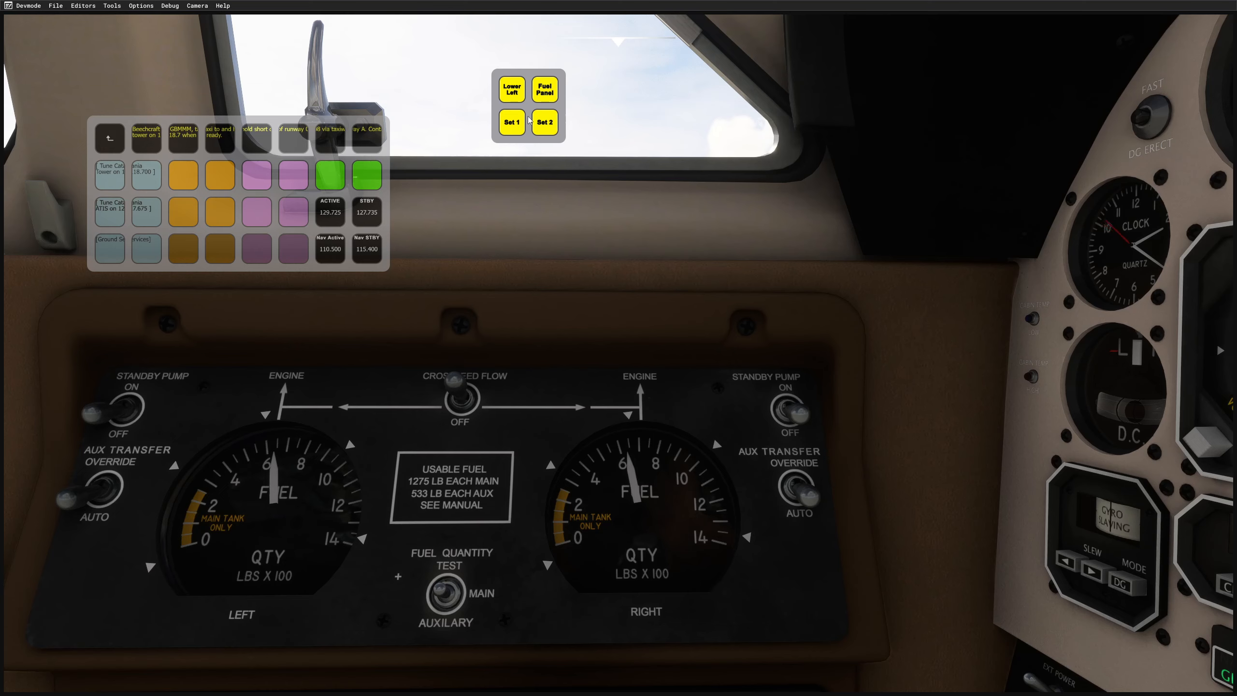
drag(529, 108, 531, 198)
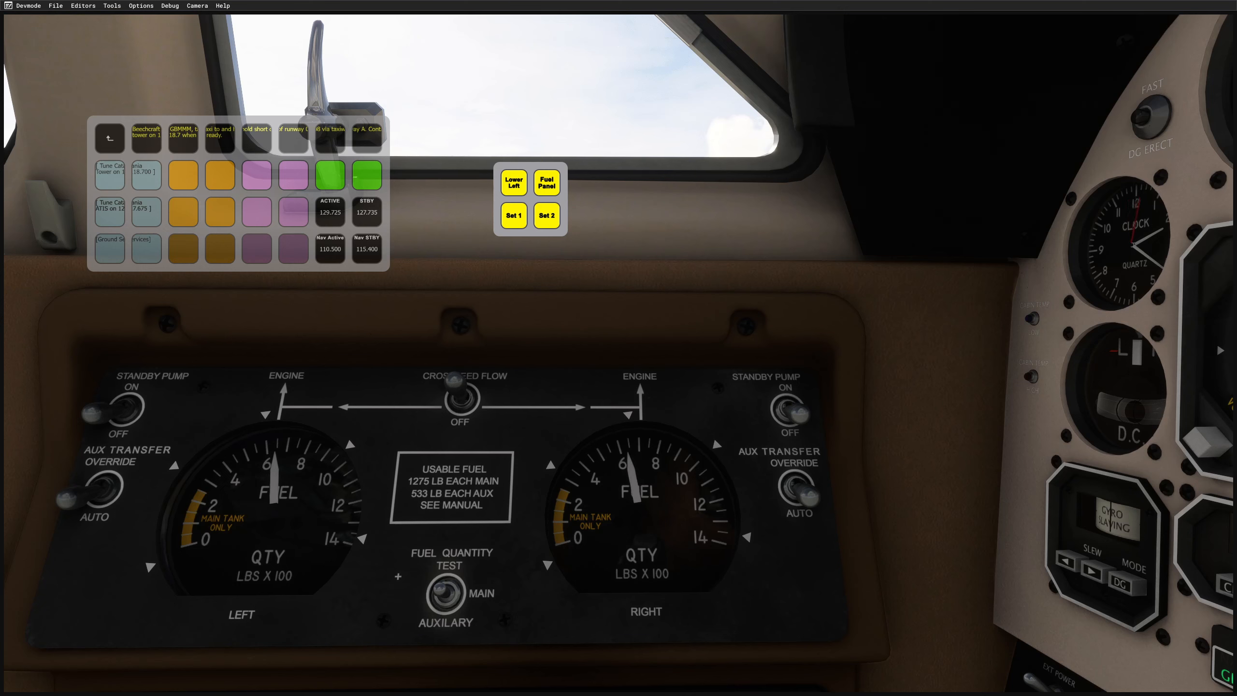
Switch to Stream Deck, review the list of physical and virtual devices, and return to the simulator
key(alt+Tab)
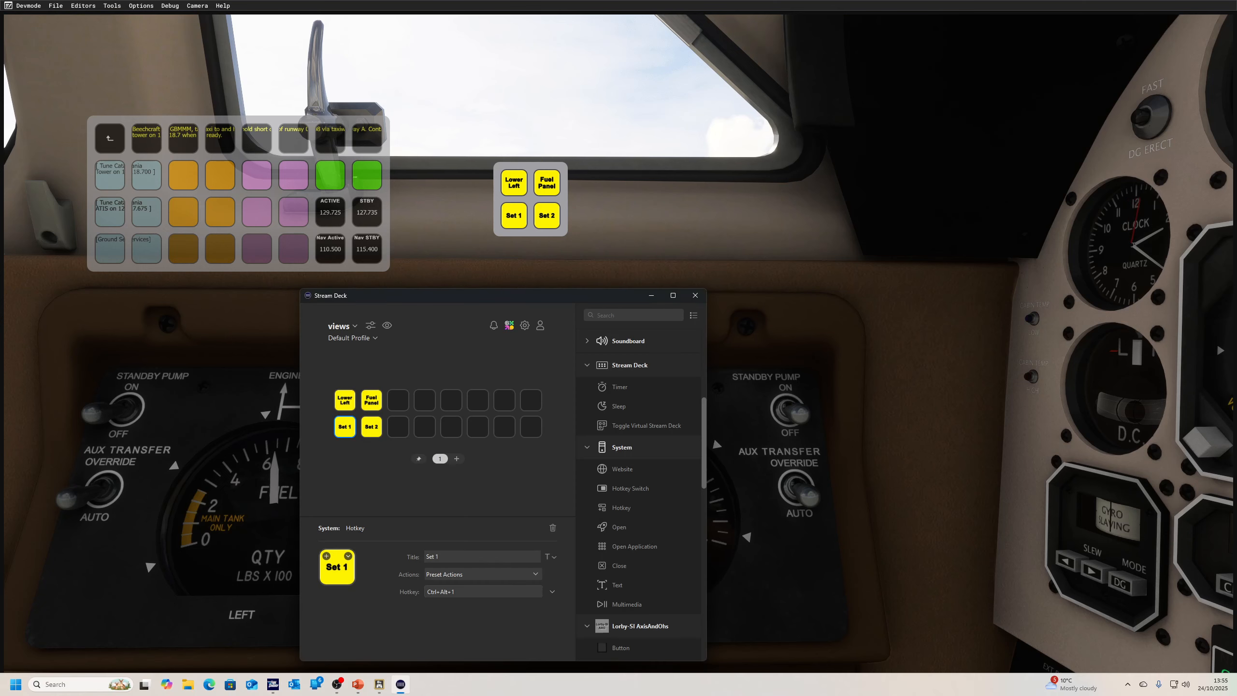
click(355, 329)
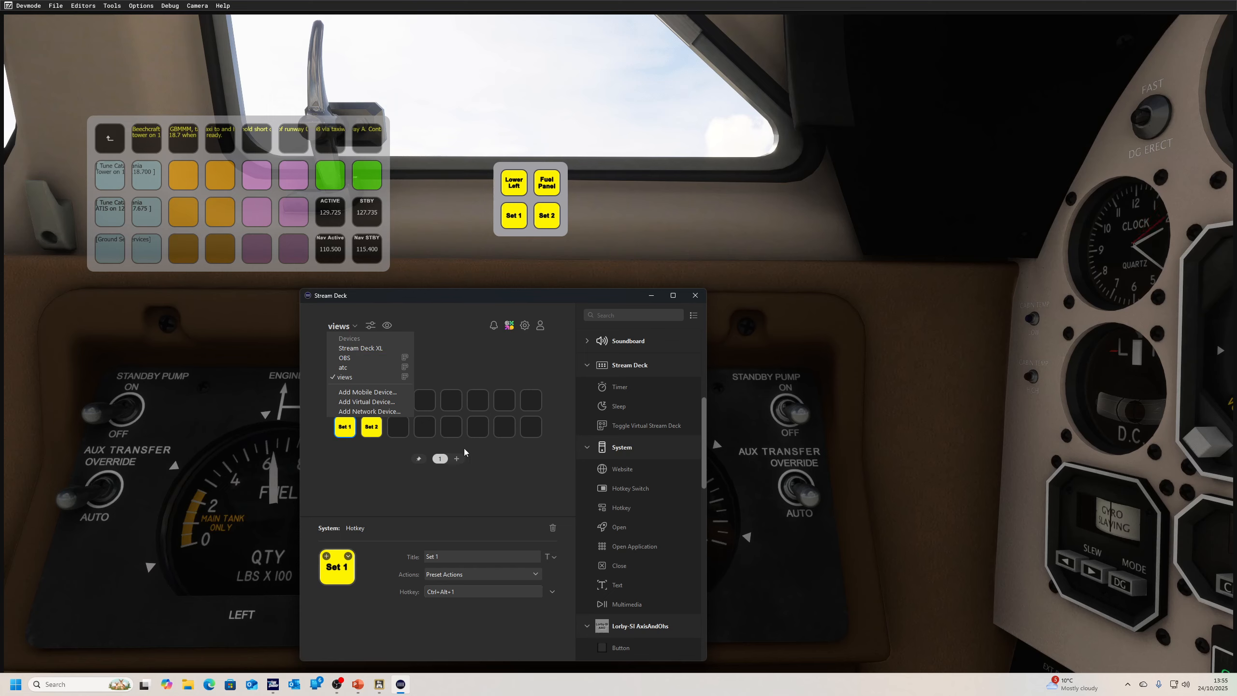
click(421, 273)
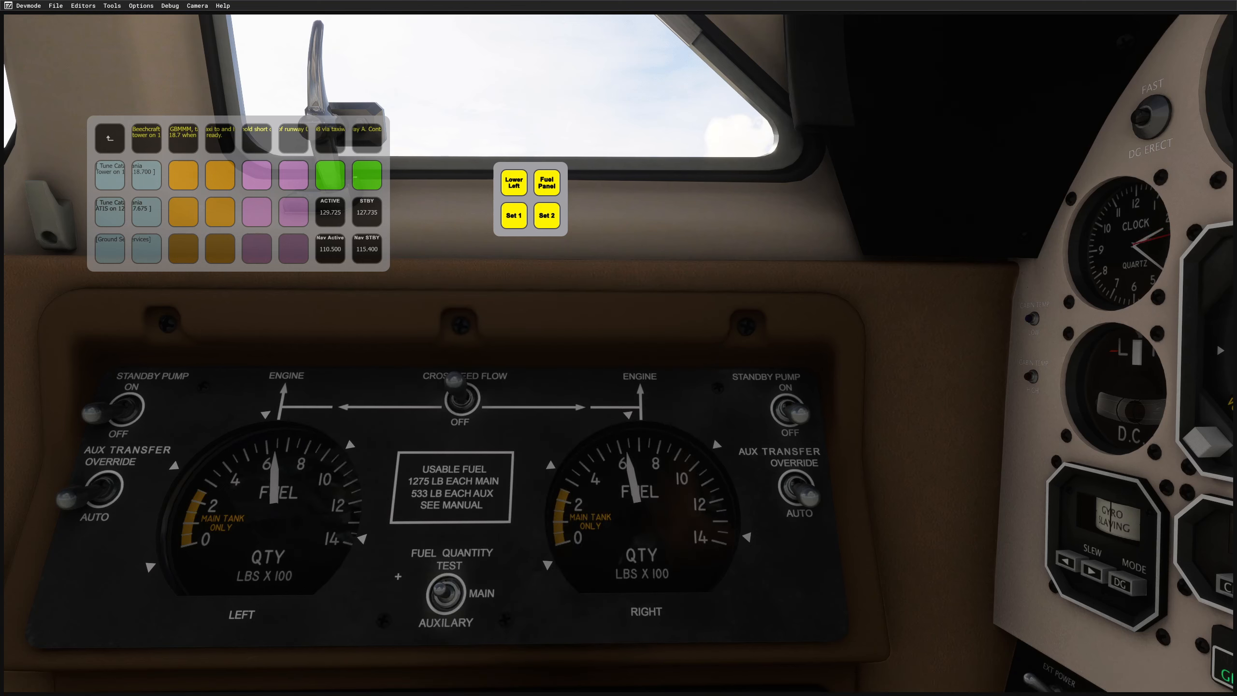